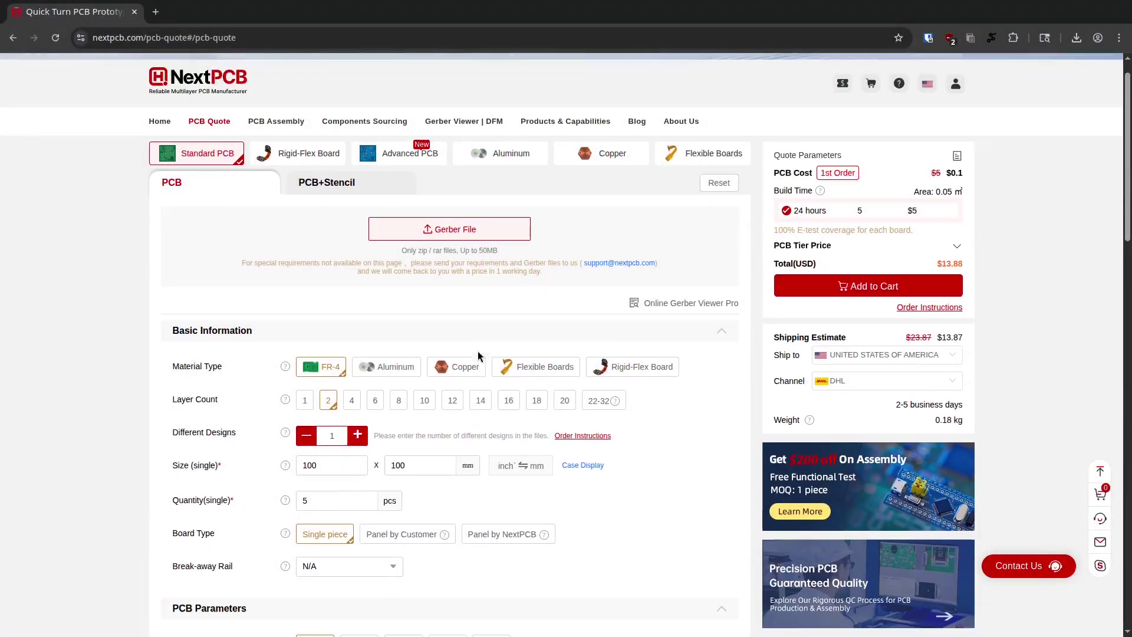
- Set the board quote to 8 layers with a single-board size of 50 x 50 mm
scroll(477, 351, "down", 1)
left_click(397, 365)
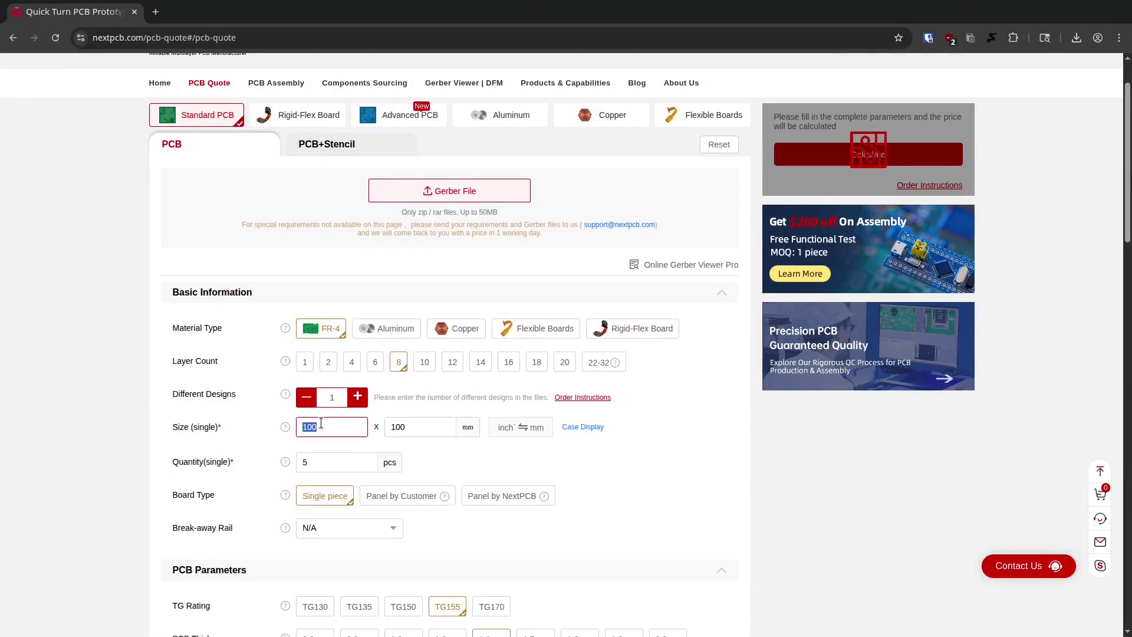
type("50")
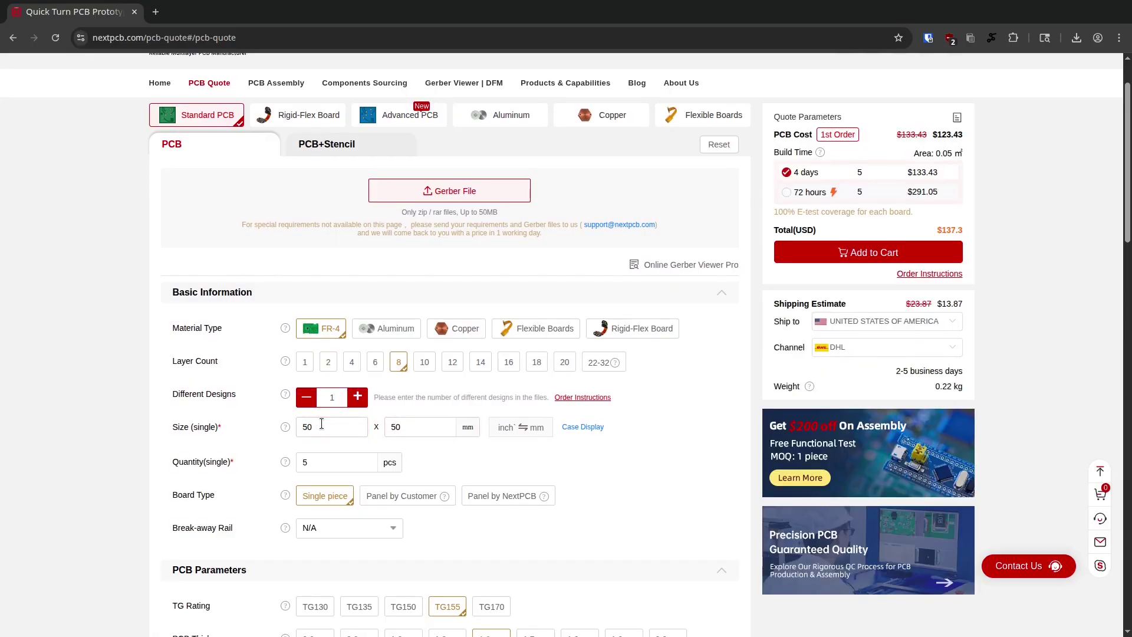
- Set via processing to Non-Conductive Fill & Cap (VII), surface finish to ENIG, and enable blind/buried vias, then review the quote
scroll(550, 429, "down", 5)
scroll(399, 458, "down", 1)
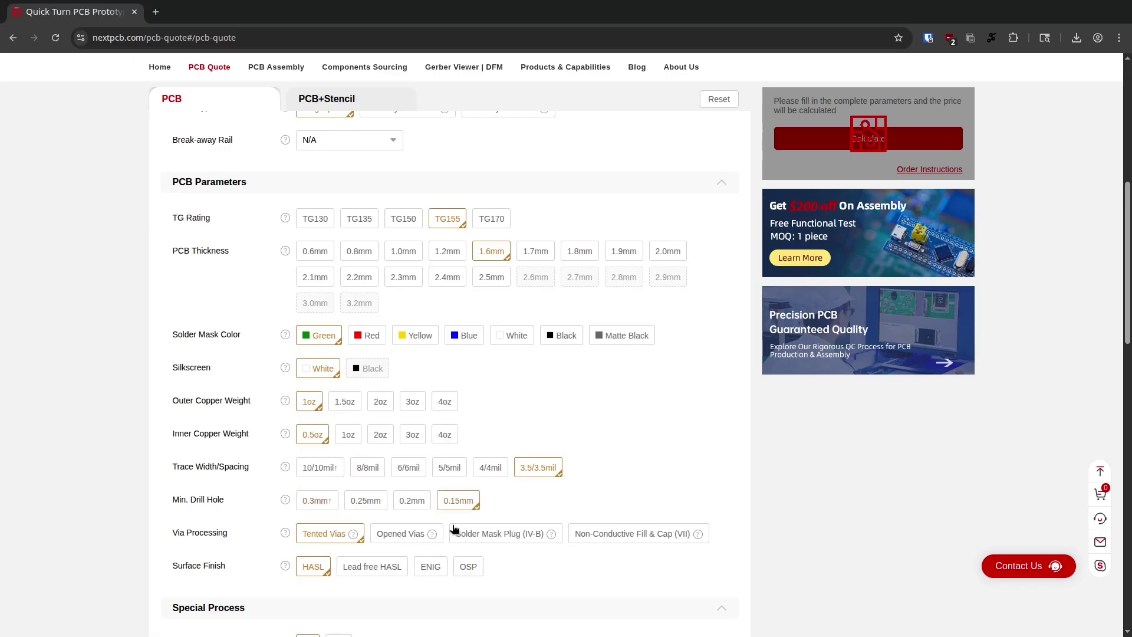
left_click(581, 534)
scroll(508, 449, "down", 2)
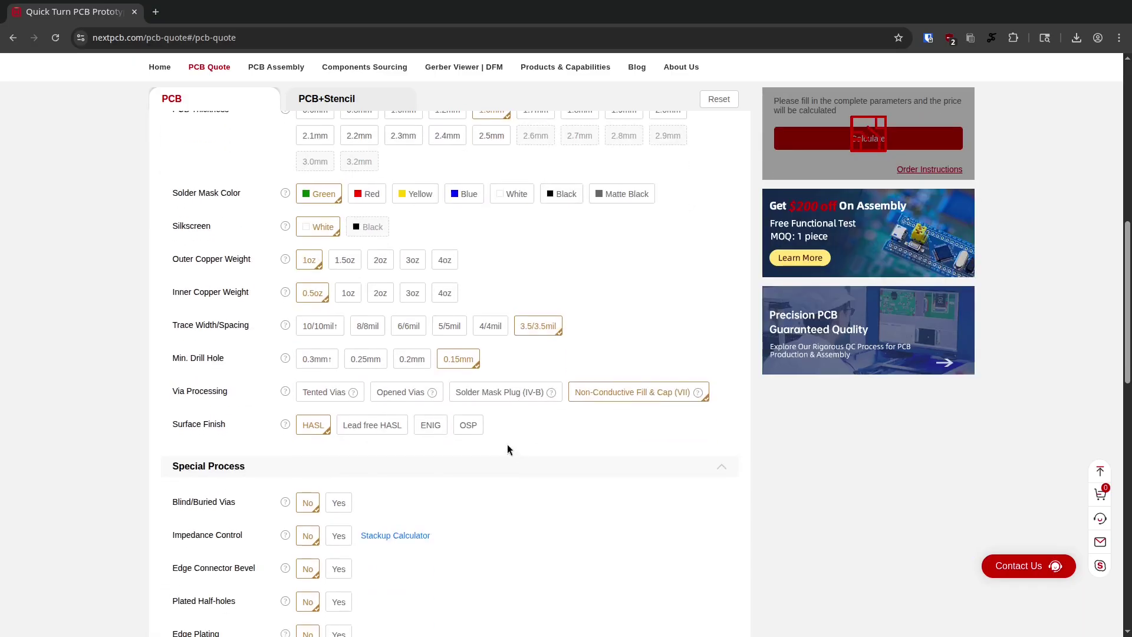
left_click(432, 424)
scroll(551, 442, "down", 2)
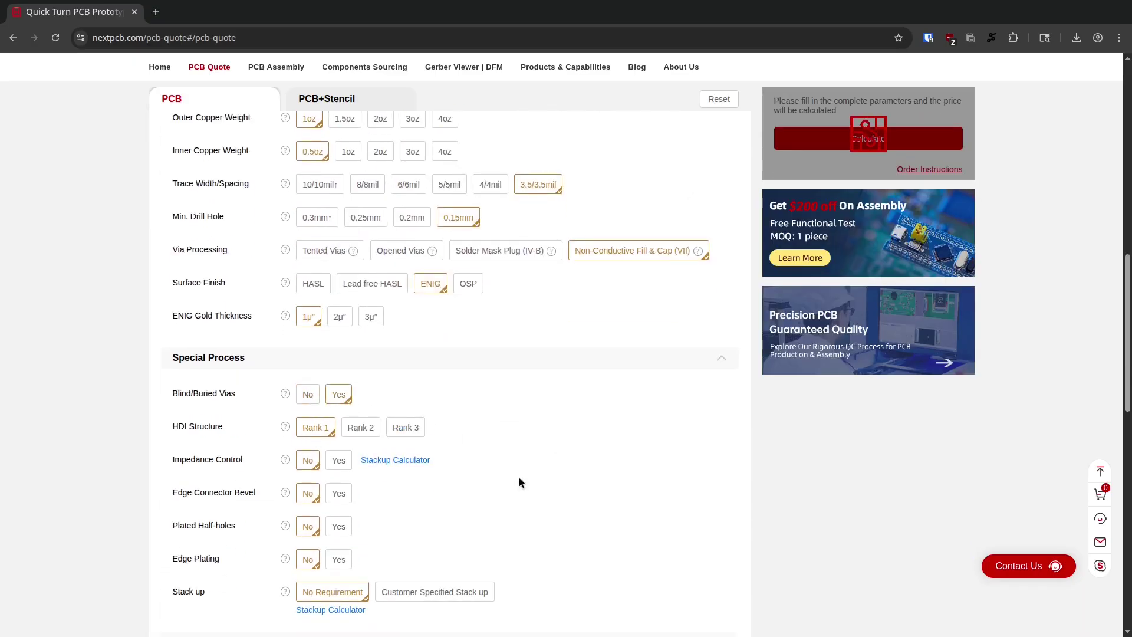
scroll(672, 471, "up", 15)
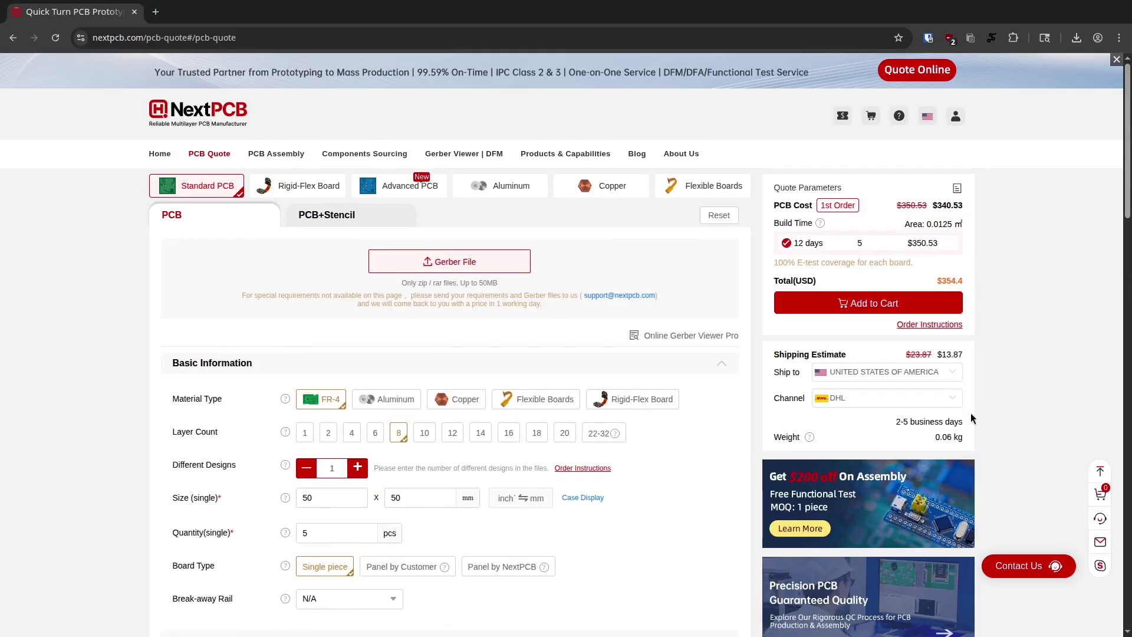
left_click(953, 252)
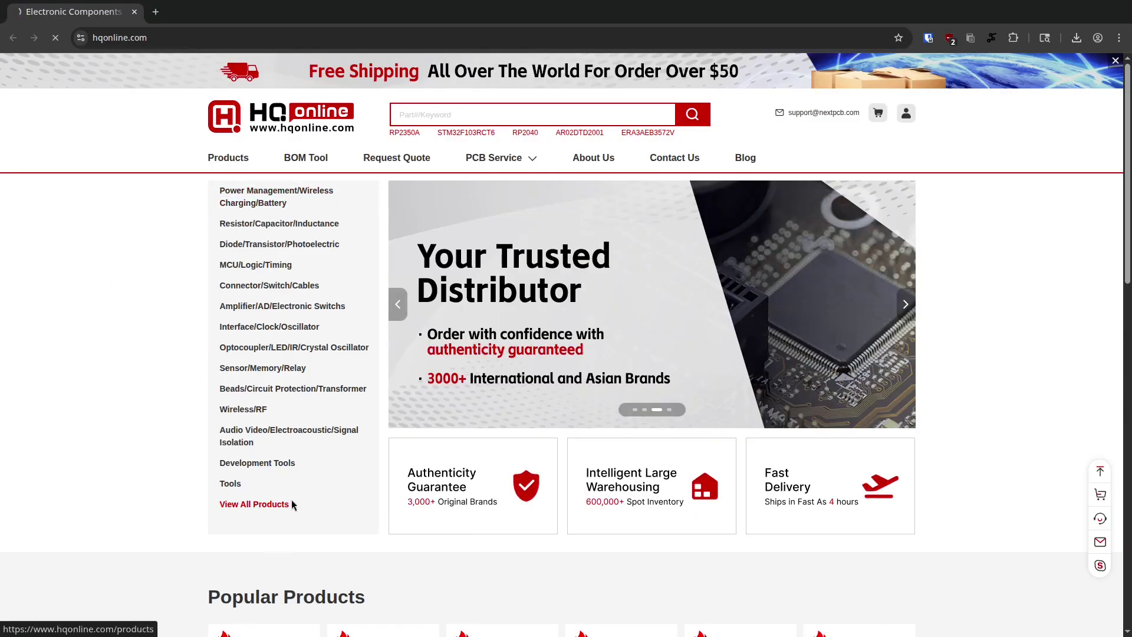
- Browse the component categories in the full product catalogue on HQ Online
scroll(834, 309, "down", 15)
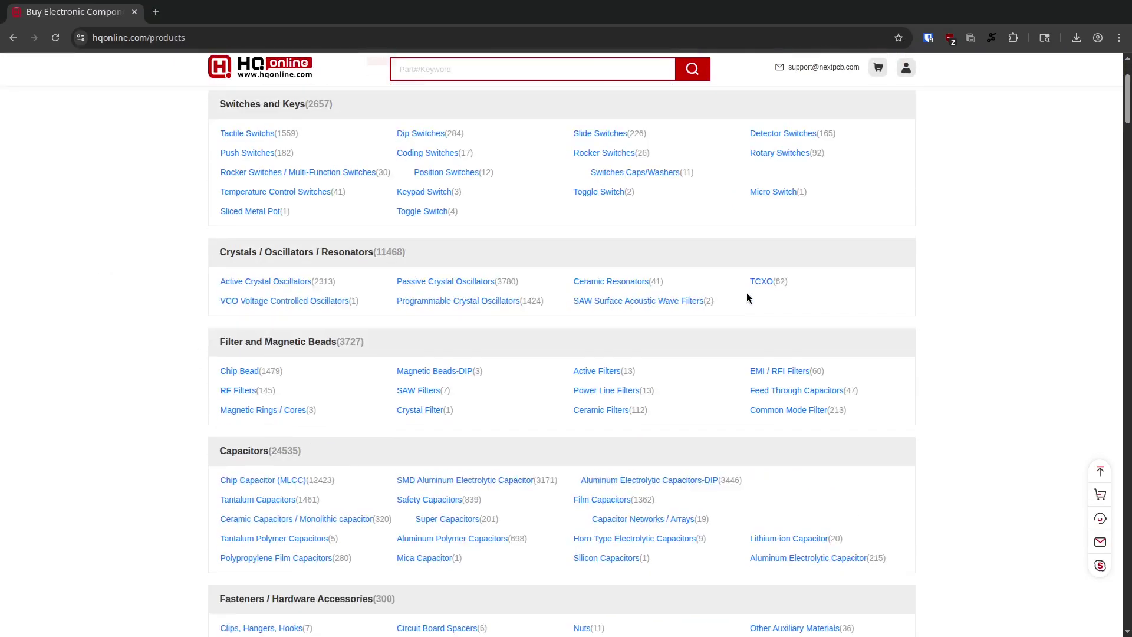
scroll(745, 289, "down", 7)
scroll(741, 294, "up", 7)
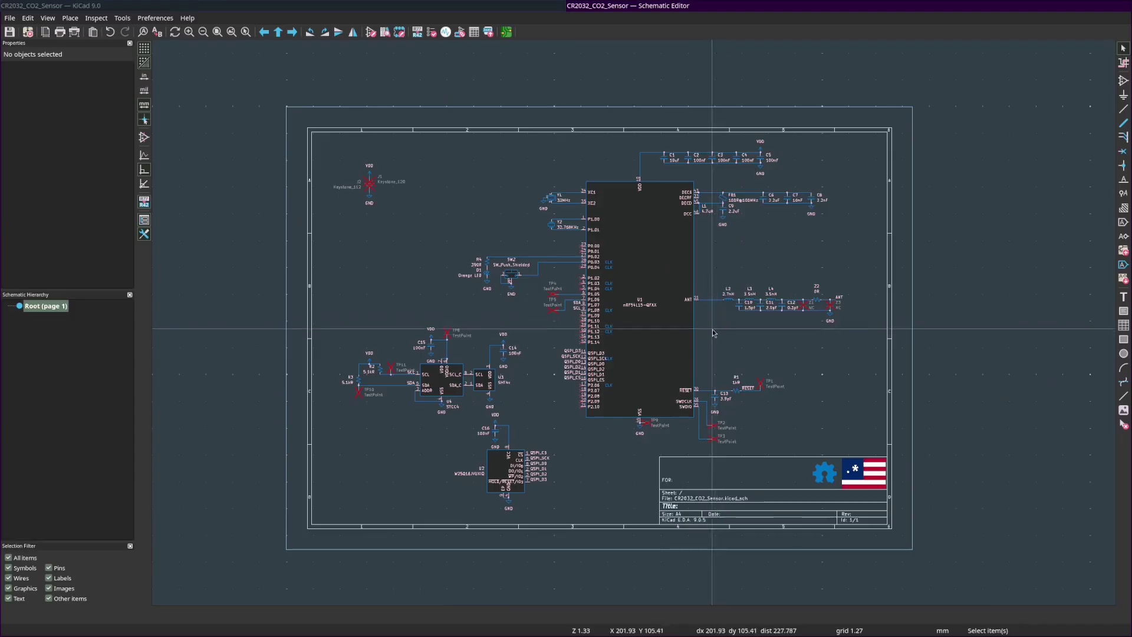
- In the KiCad schematic, assign the alternate function XL2 to pin 2 and XL1 to pin 1 of U1 for the 32.768 kHz crystal
scroll(718, 339, "up", 2)
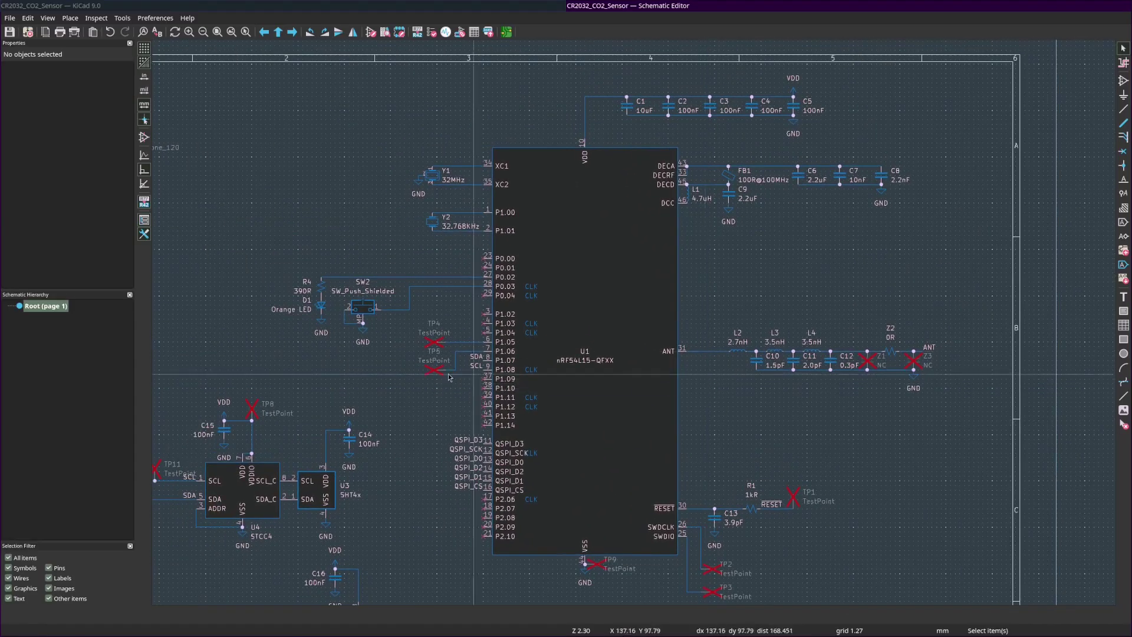
left_click(638, 278)
left_click_drag(385, 138, 383, 210)
left_click(386, 211)
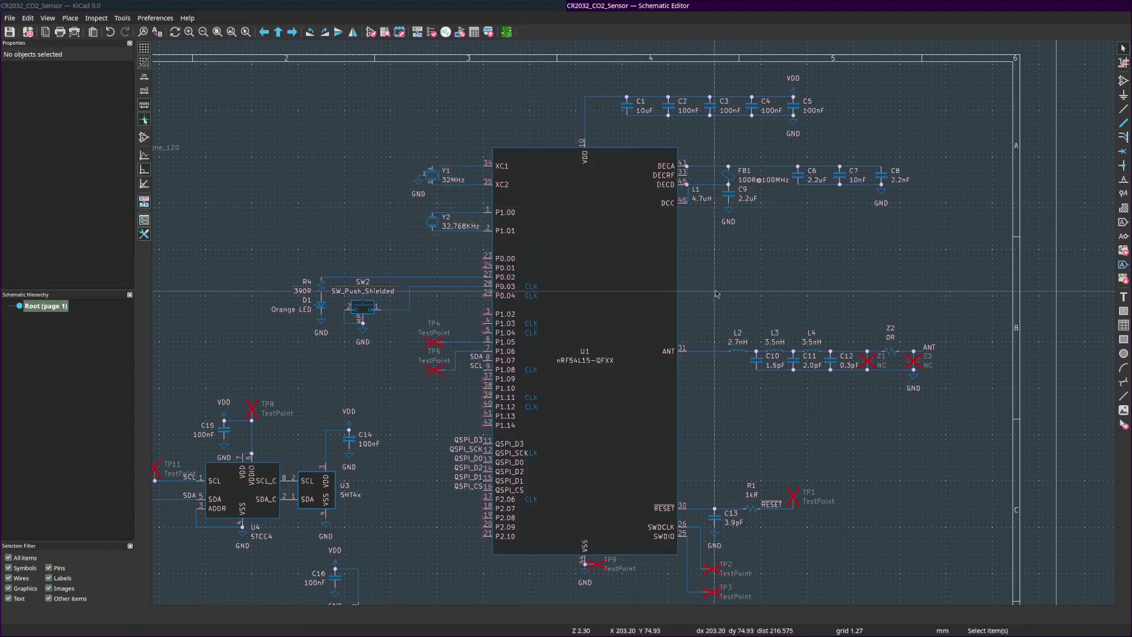
left_click(592, 268)
left_click(710, 280)
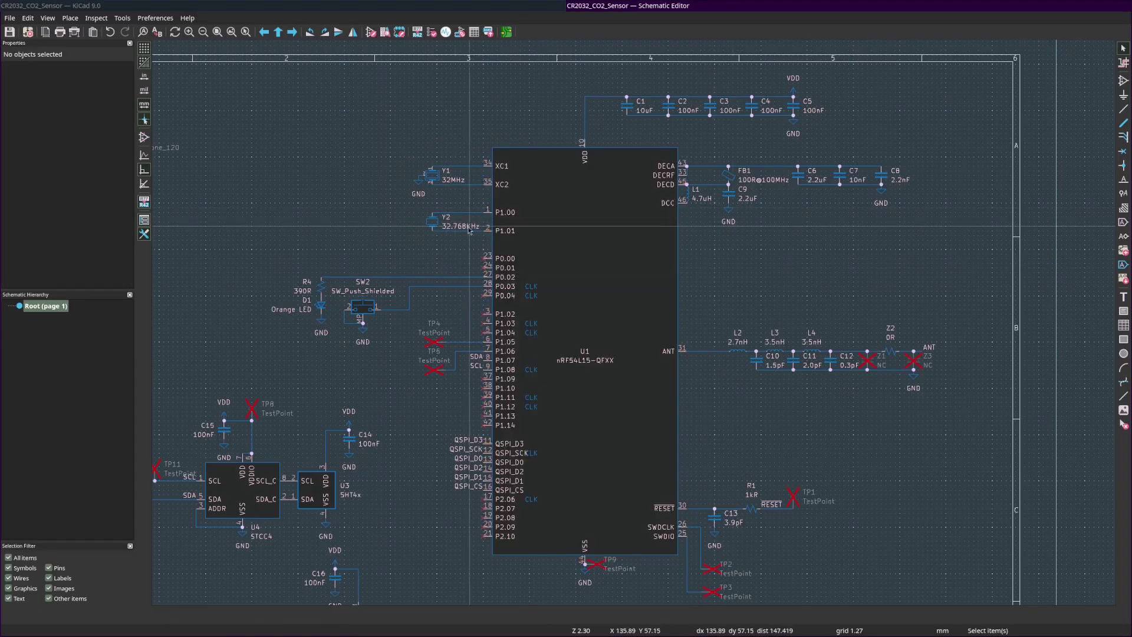
left_click_drag(463, 250, 440, 266)
right_click(512, 234)
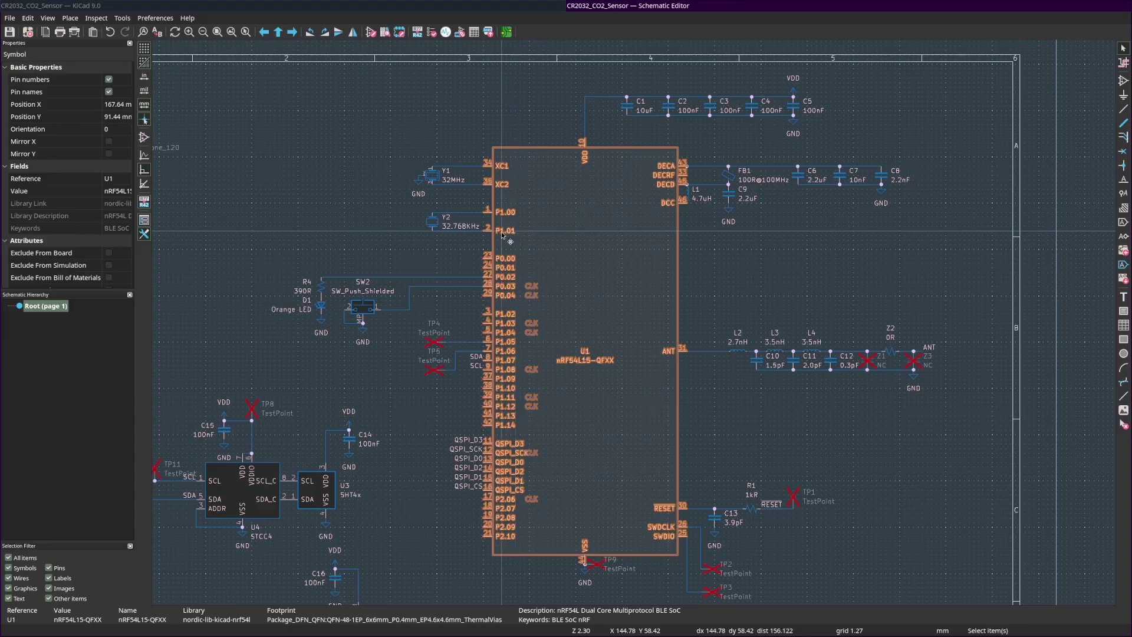
left_click(643, 253)
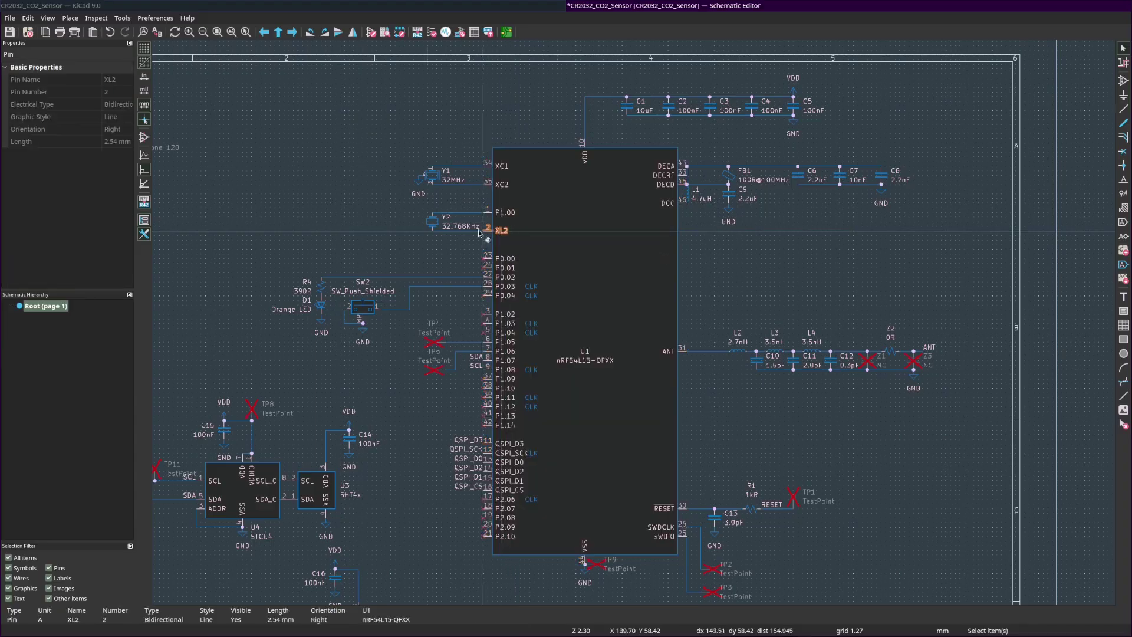
right_click(511, 213)
left_click(660, 232)
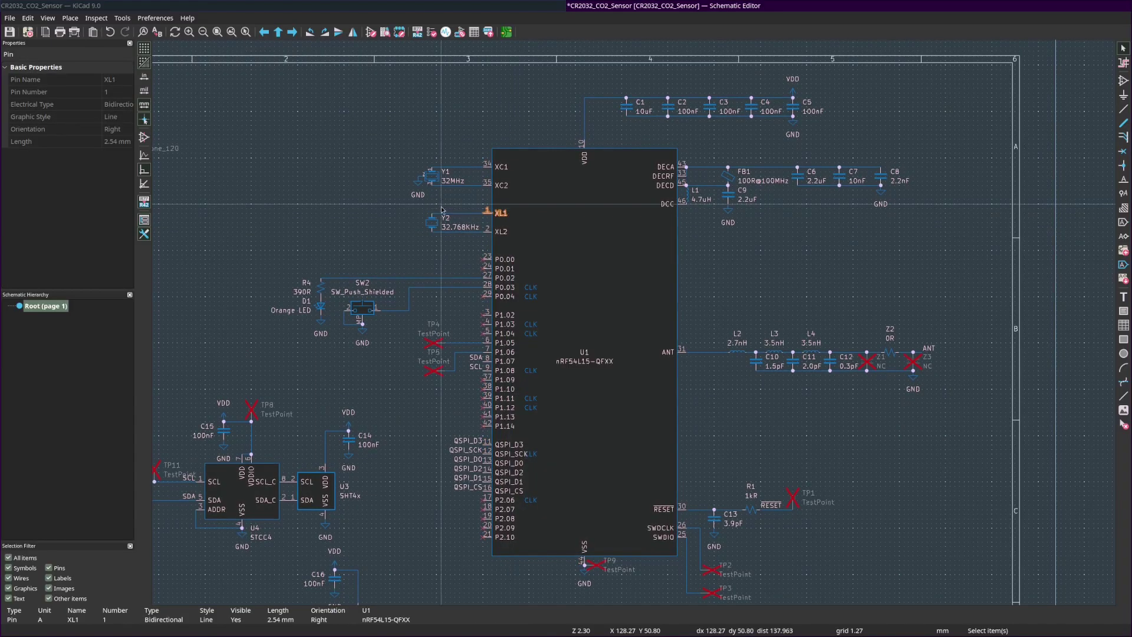
- Examine the battery holder, crystals and supply decoupling capacitors around the nRF54L15
scroll(493, 201, "up", 5)
left_click(633, 277)
scroll(613, 288, "down", 5)
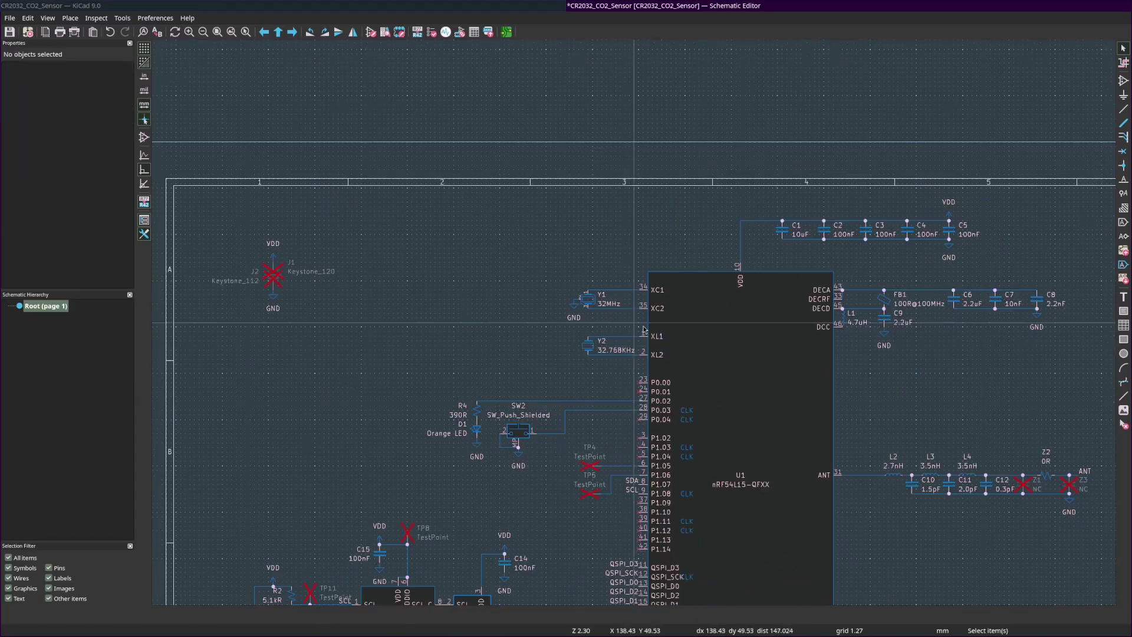
left_click_drag(672, 336, 522, 267)
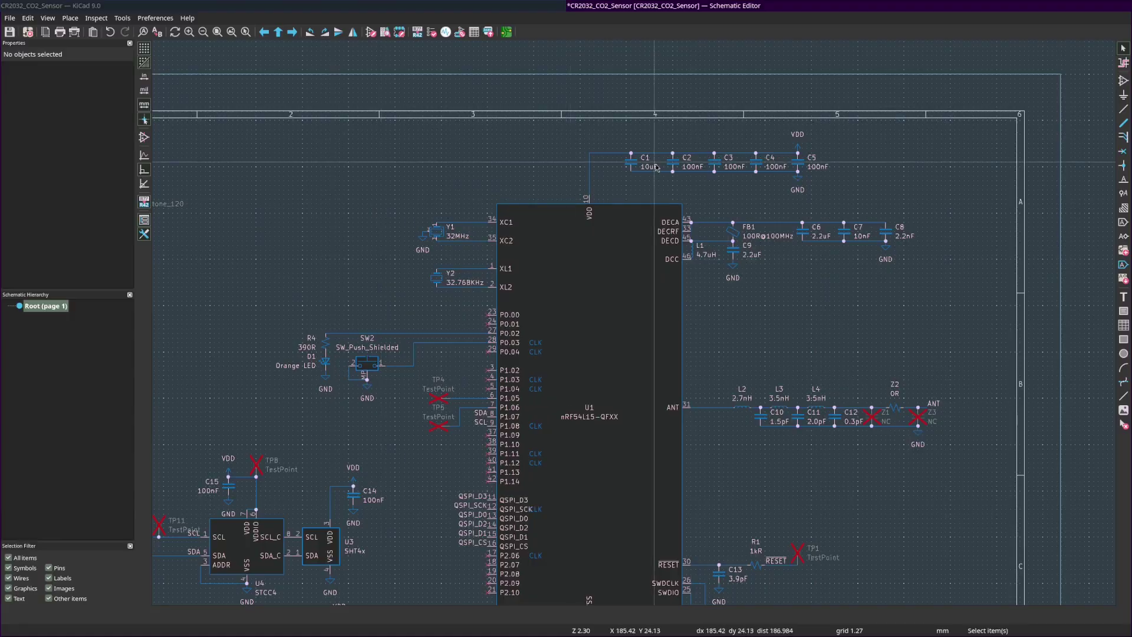
left_click_drag(525, 122, 595, 95)
left_click_drag(780, 309, 783, 336)
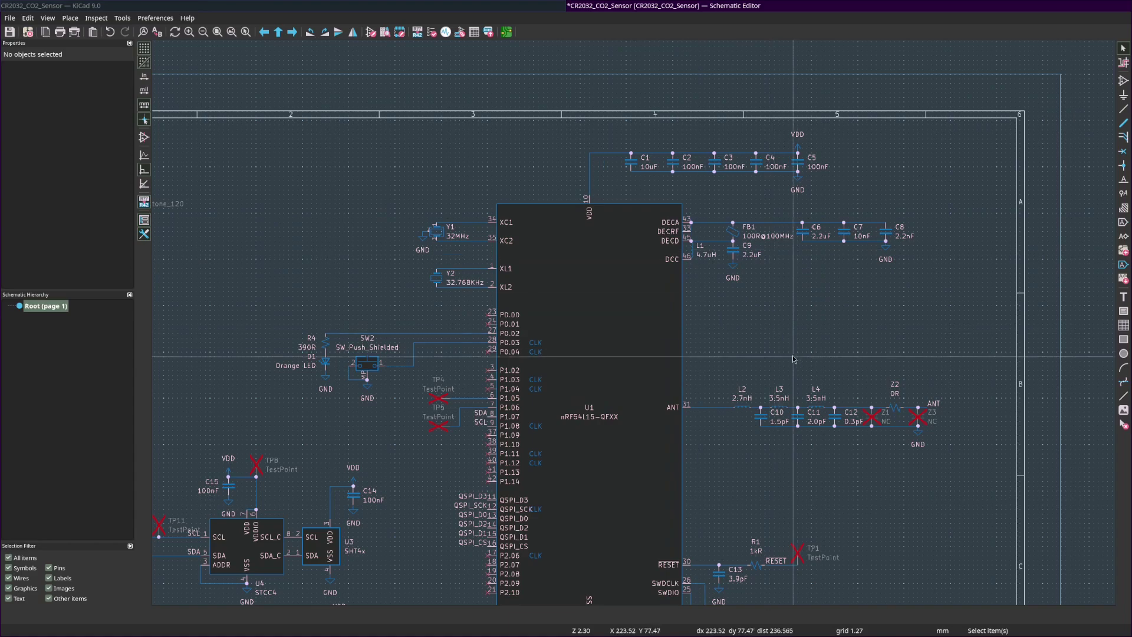
- Examine the antenna filter circuit between U1's ANT pin and the ANT net
left_click_drag(820, 448, 739, 389)
left_click(761, 368)
left_click_drag(858, 380, 747, 357)
scroll(760, 382, "up", 5)
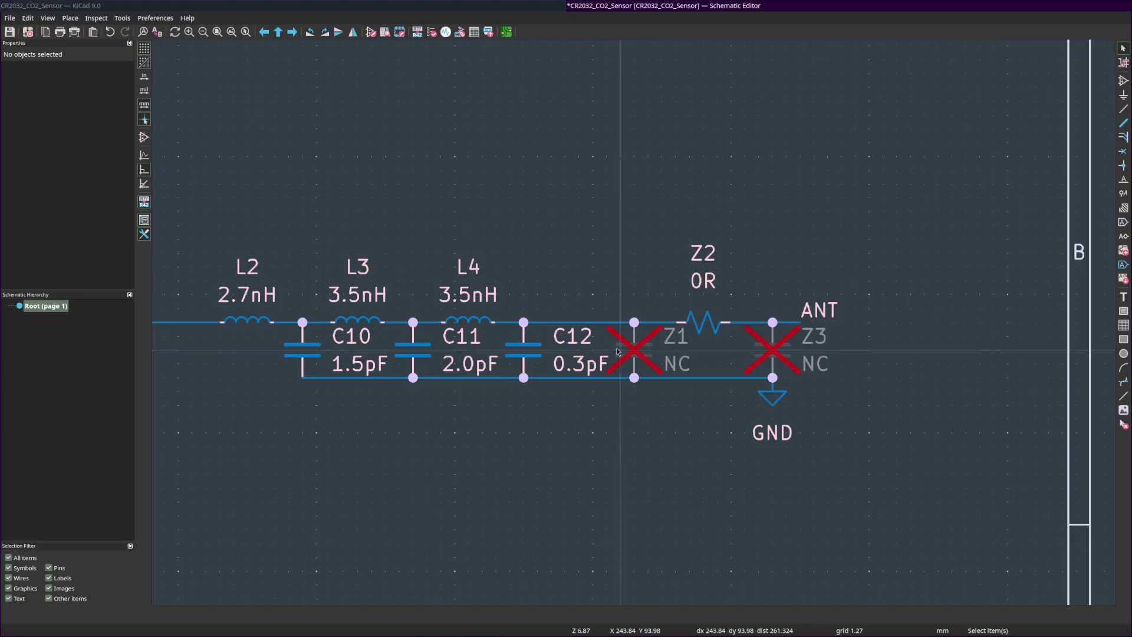
scroll(666, 358, "down", 3)
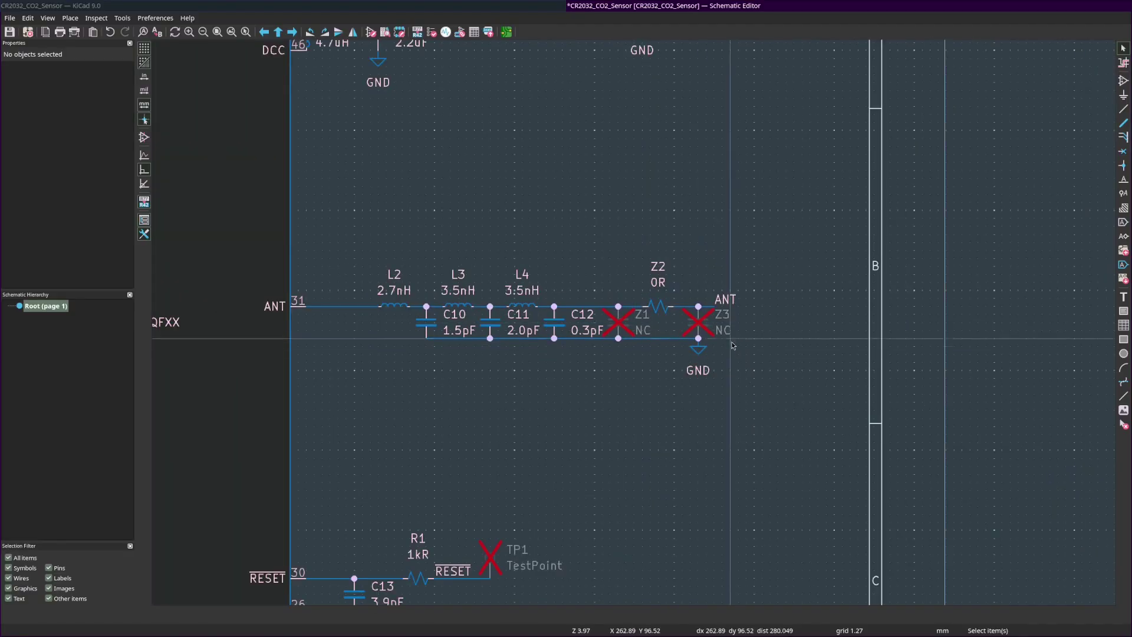
left_click_drag(793, 529, 628, 328)
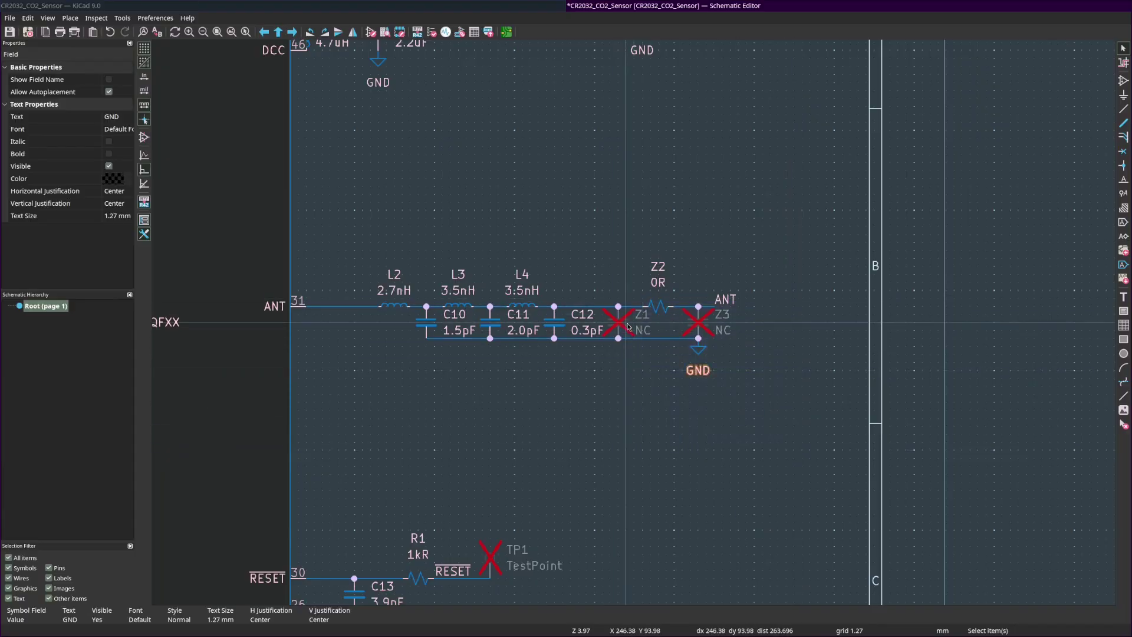
- Inspect the antenna matching components Z1, Z2 and Z3 by selecting them together, then clear the selection
left_click(634, 320)
left_click(711, 320)
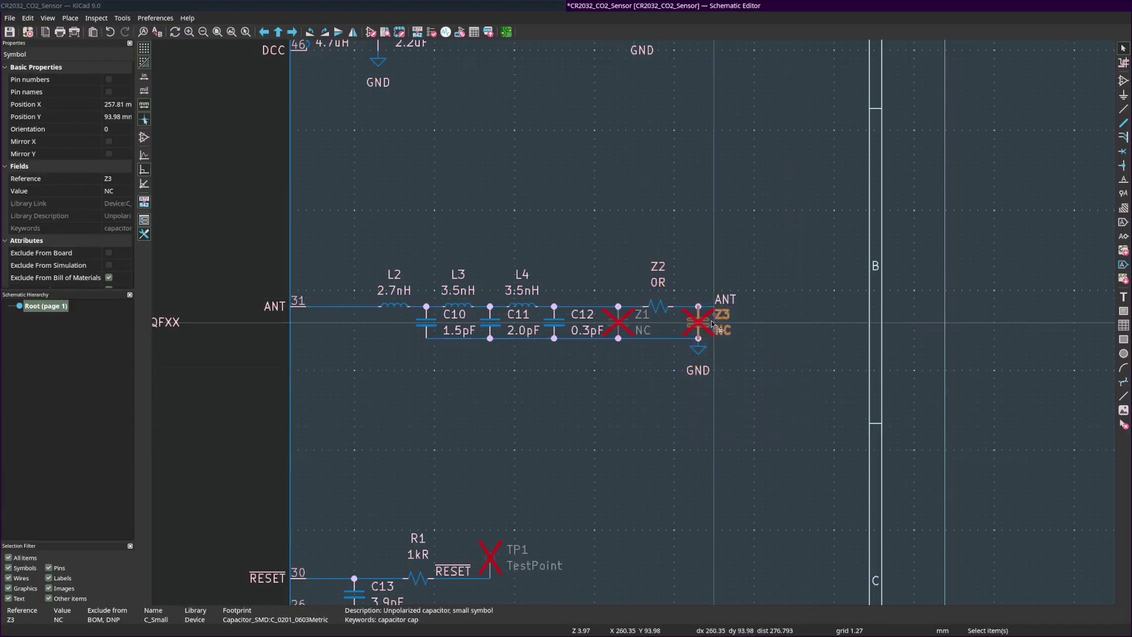
right_click(659, 308)
left_click(589, 252)
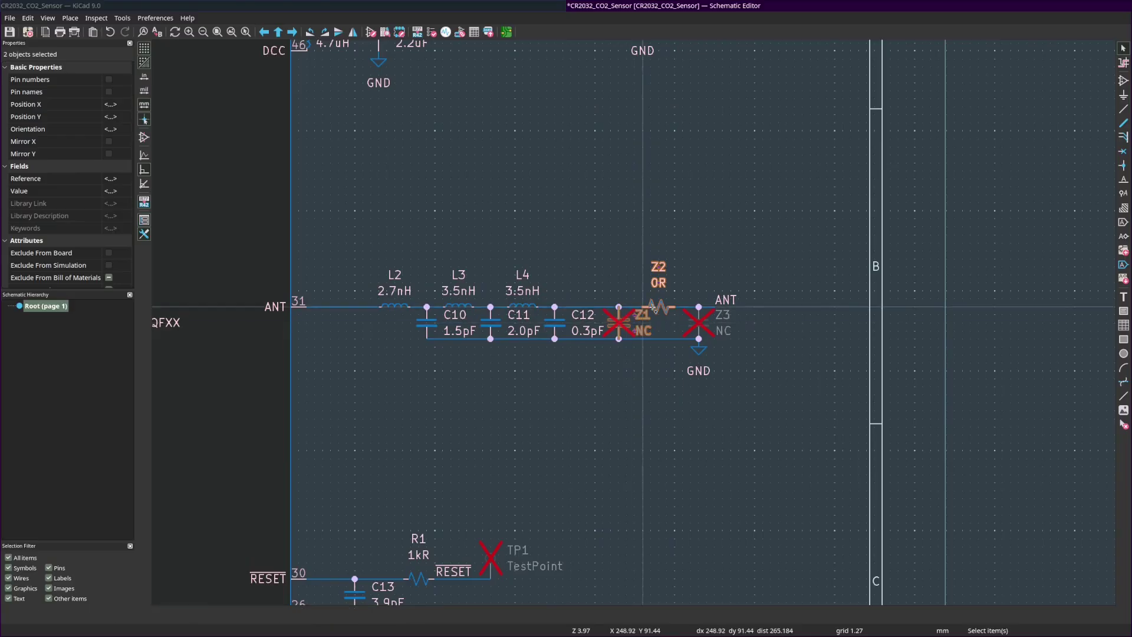
left_click(699, 282)
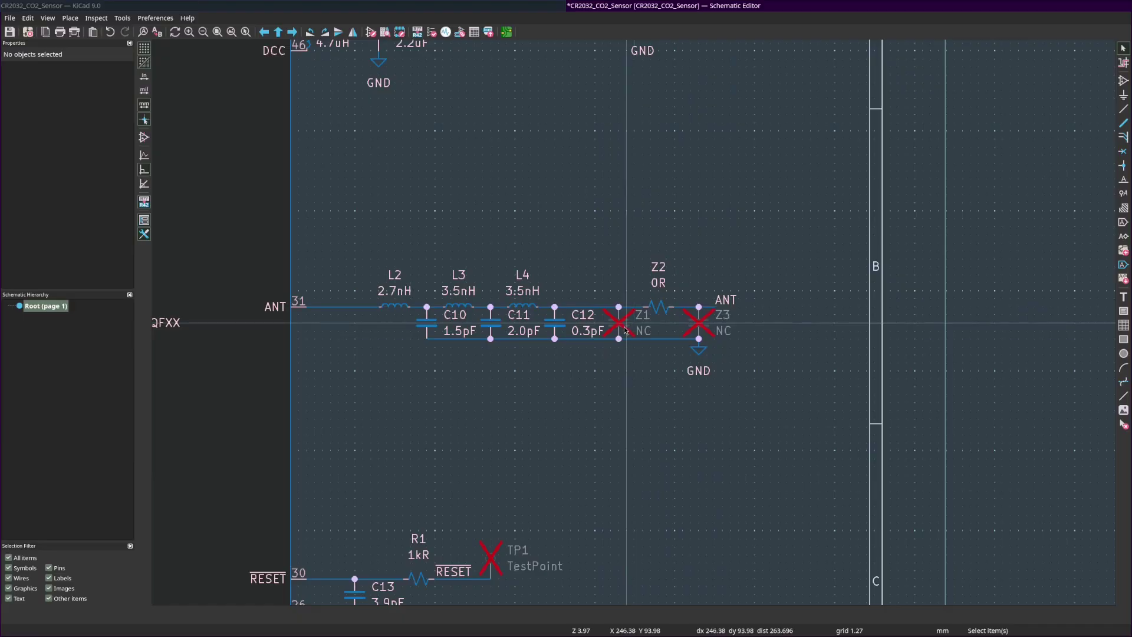
left_click(699, 324)
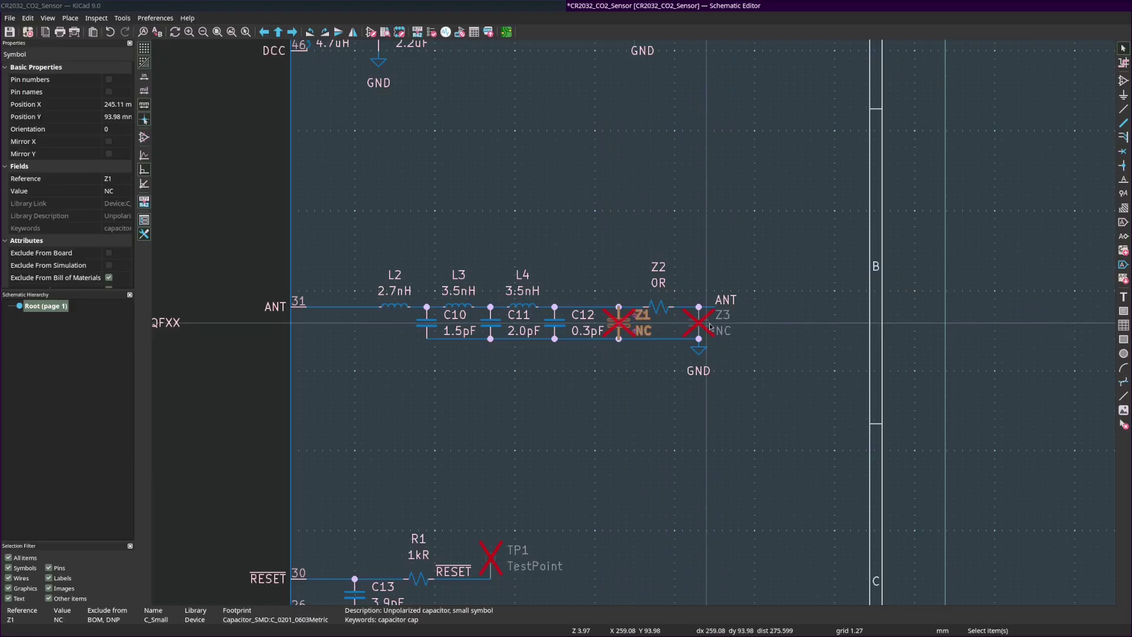
left_click(619, 323, "shift")
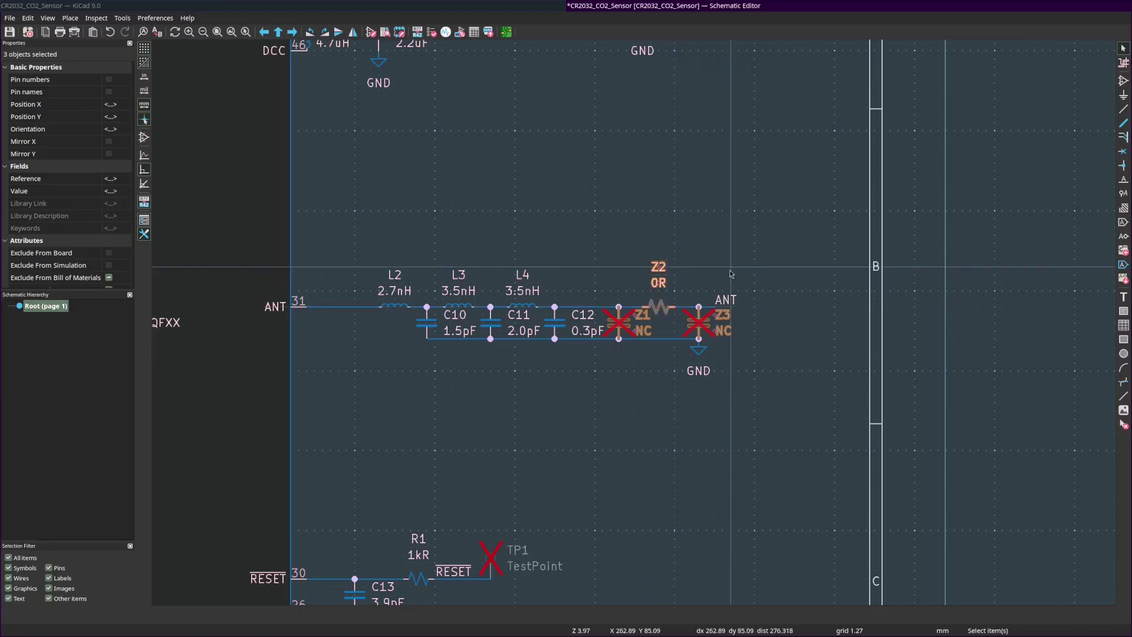
key("Escape")
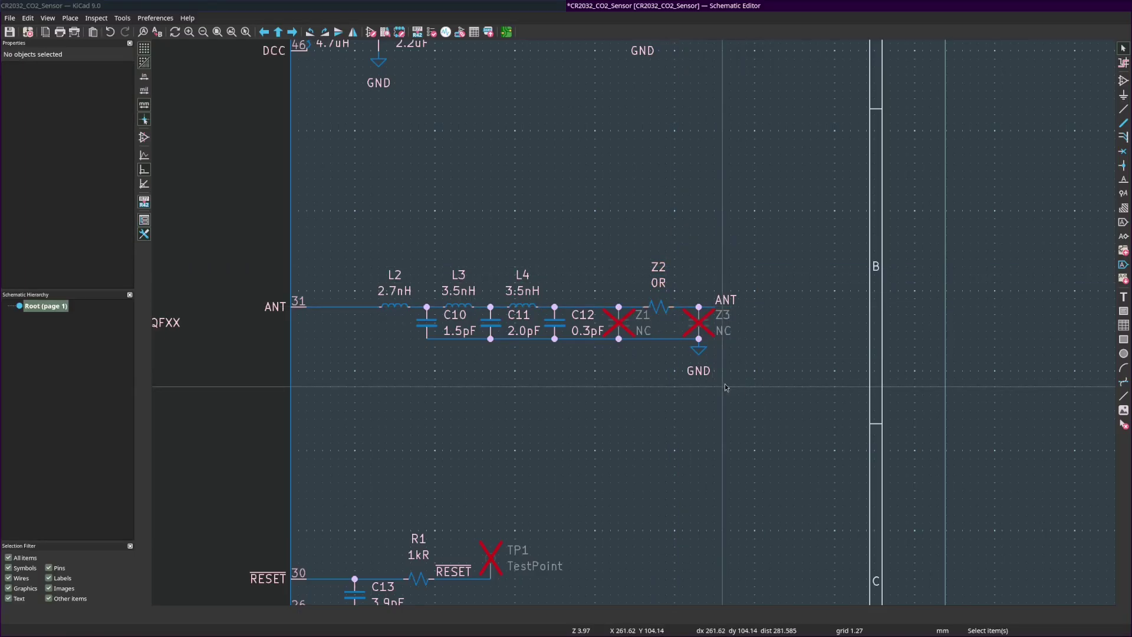
- Switch to the PCB Editor and inspect the arc-shaped copper antenna along the board edge and its feed point
left_click(725, 300)
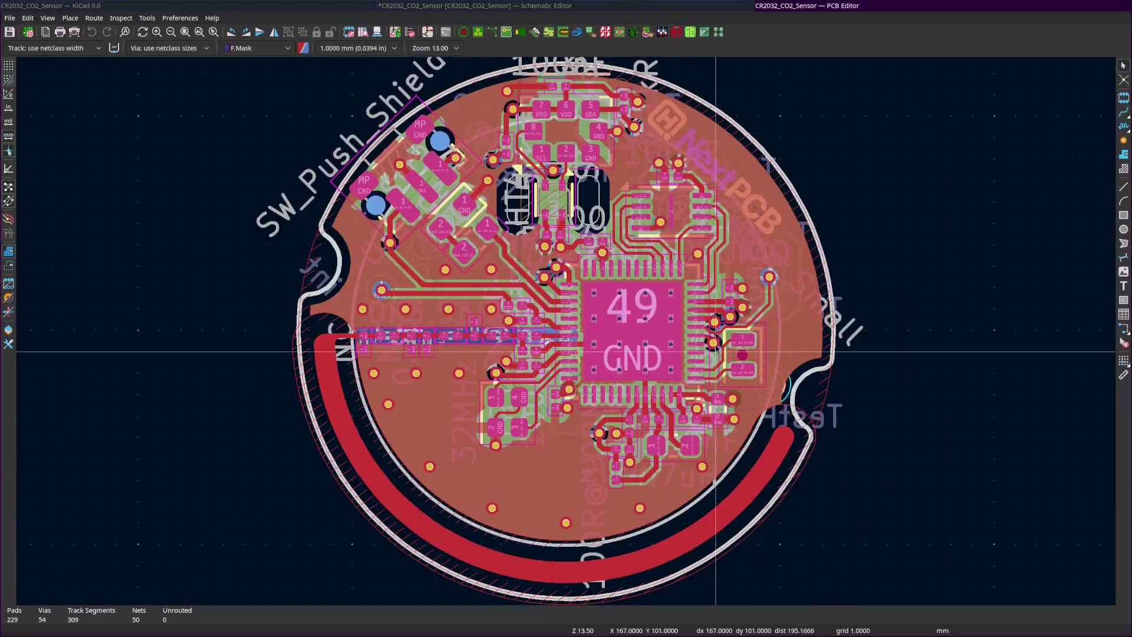
left_click_drag(386, 336, 511, 368)
scroll(512, 372, "up", 5)
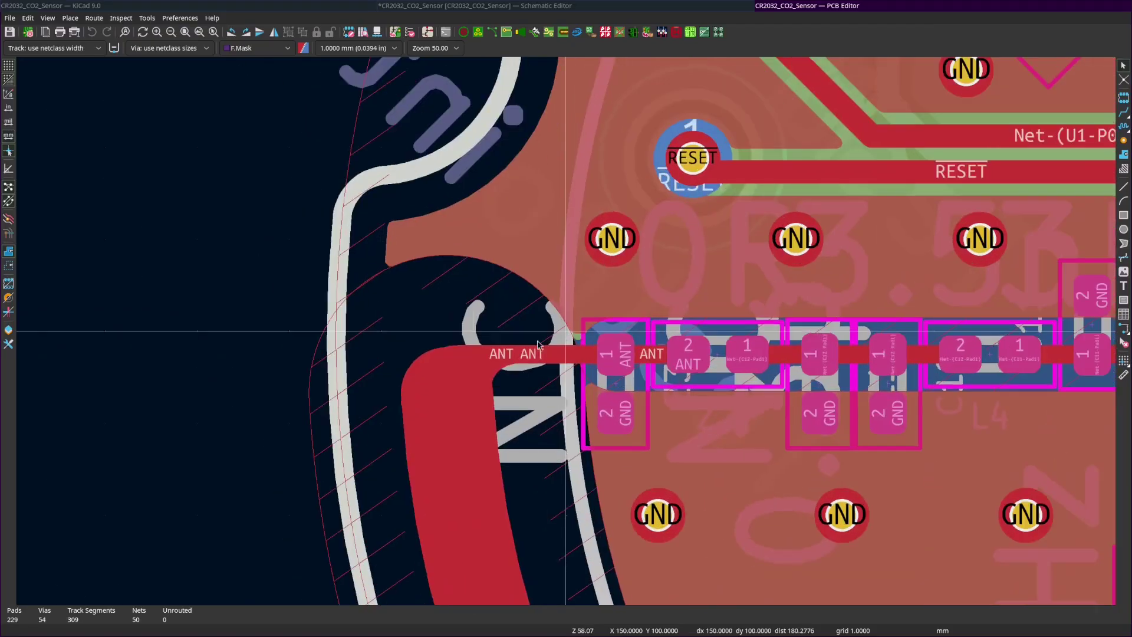
left_click(482, 364)
scroll(482, 364, "down", 4)
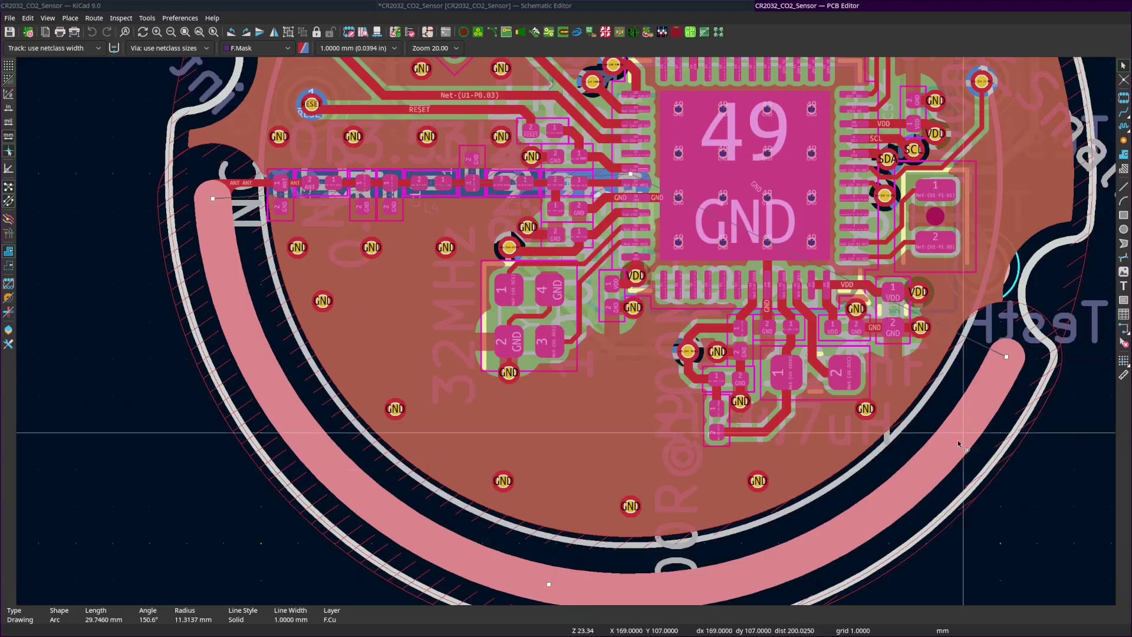
left_click_drag(733, 301, 889, 451)
scroll(377, 330, "up", 5)
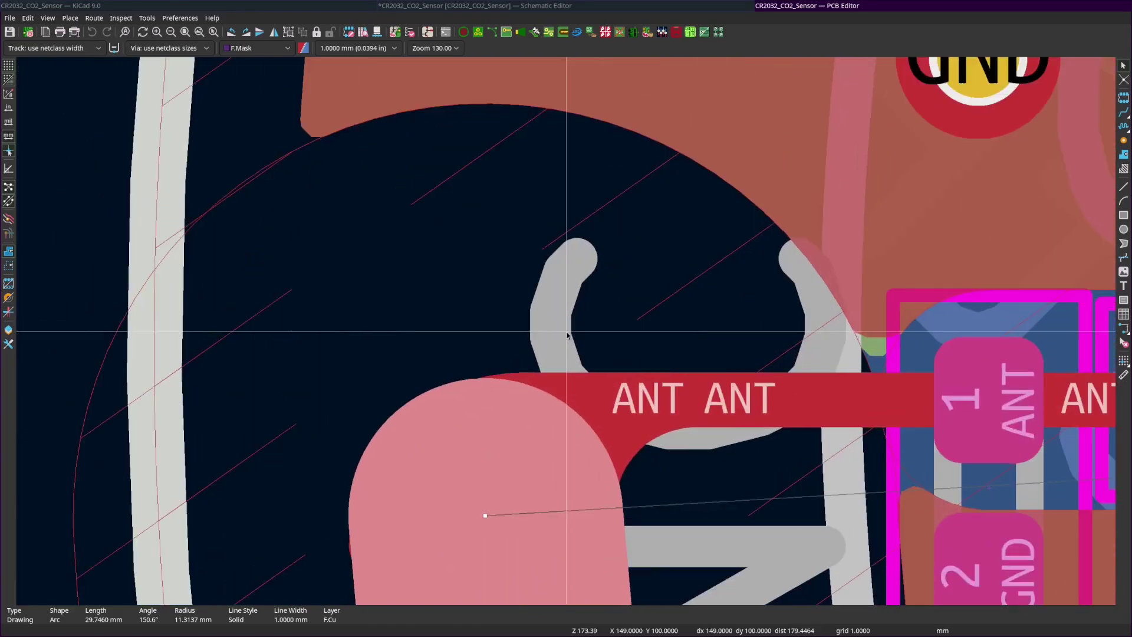
scroll(711, 409, "down", 4)
scroll(812, 365, "up", 3)
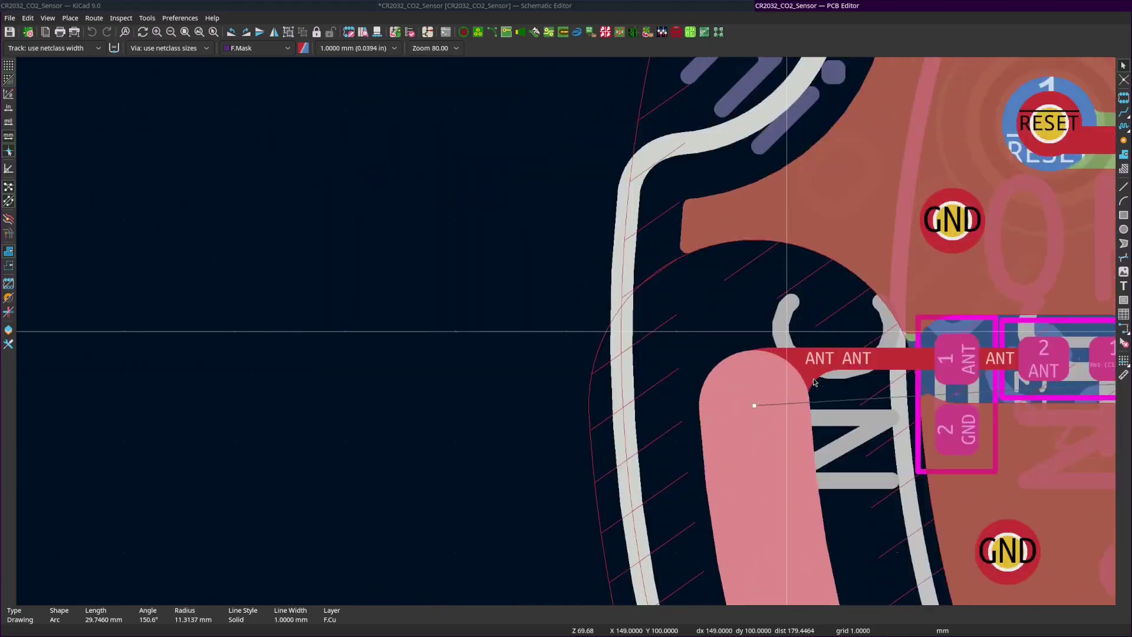
- Inspect the curved ANT track joining the feed line to the antenna, then clear the selection and view the surrounding layout
left_click(814, 382)
scroll(666, 352, "down", 1)
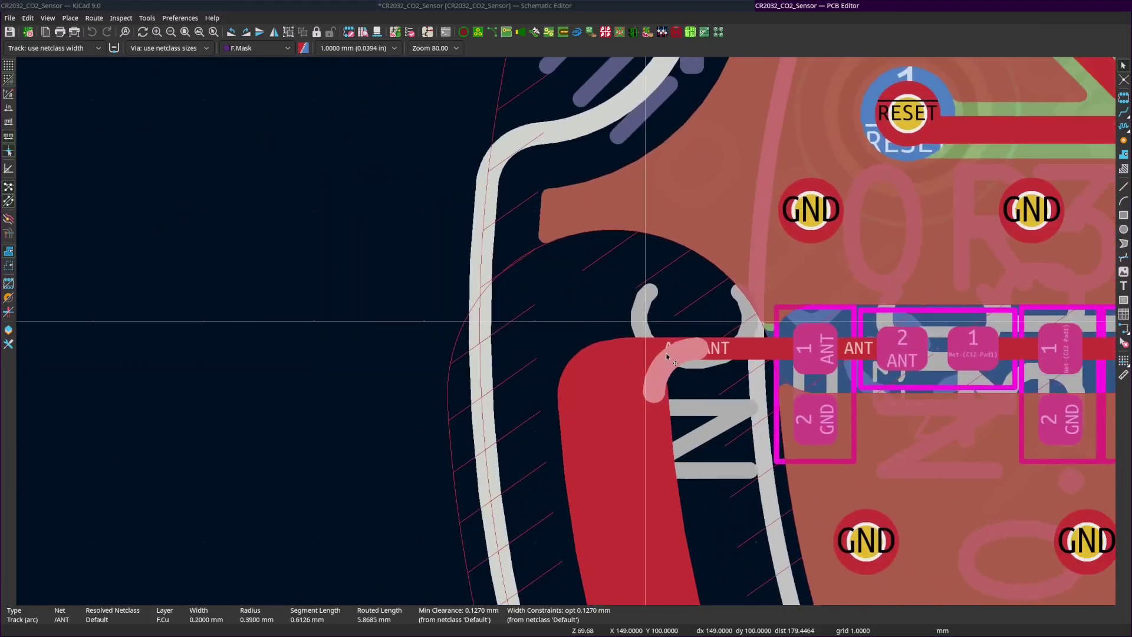
scroll(742, 463, "up", 3)
scroll(628, 464, "down", 3)
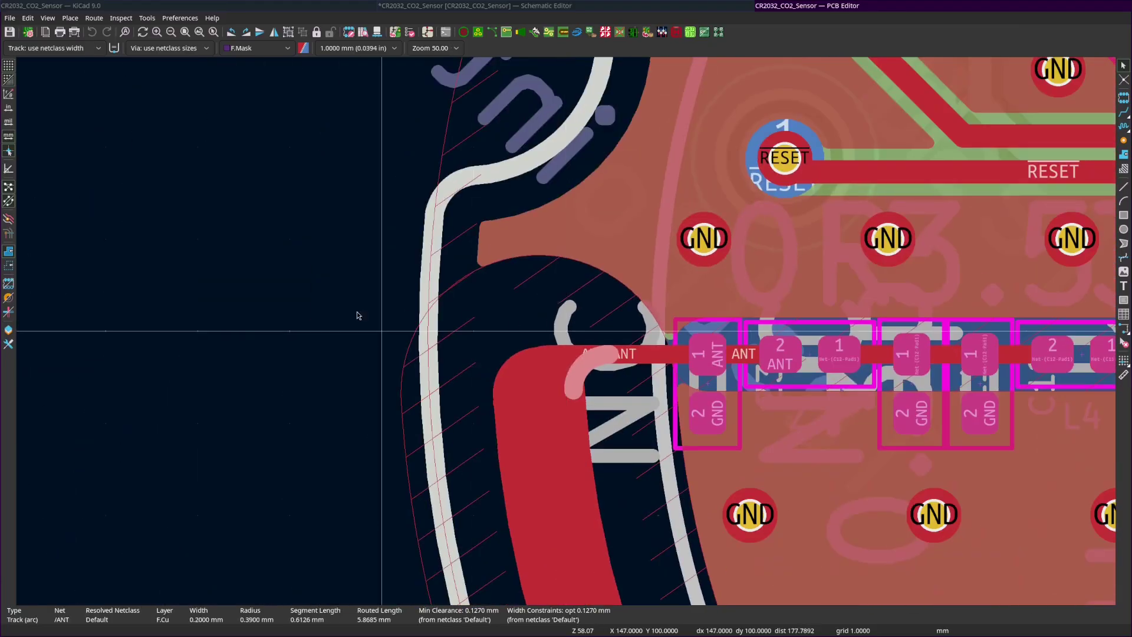
left_click(358, 316)
scroll(619, 333, "down", 3)
left_click_drag(725, 322, 489, 274)
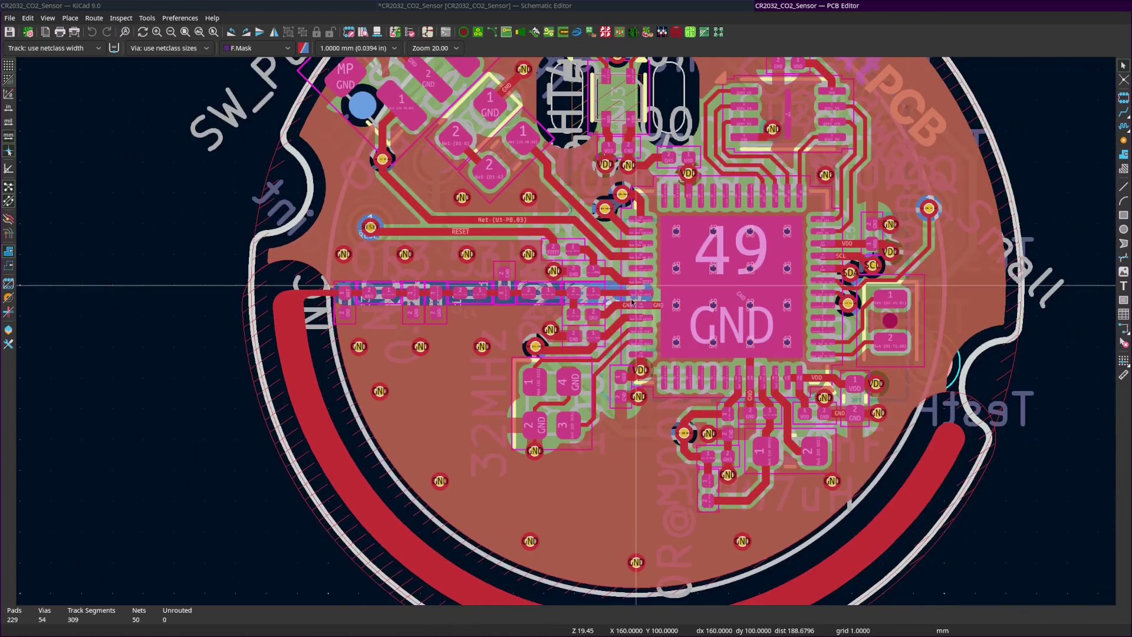
- Inspect the rule area surrounding the curved antenna and the extent of its copper keepout along the board edge
left_click_drag(638, 298, 590, 303)
left_click(949, 454)
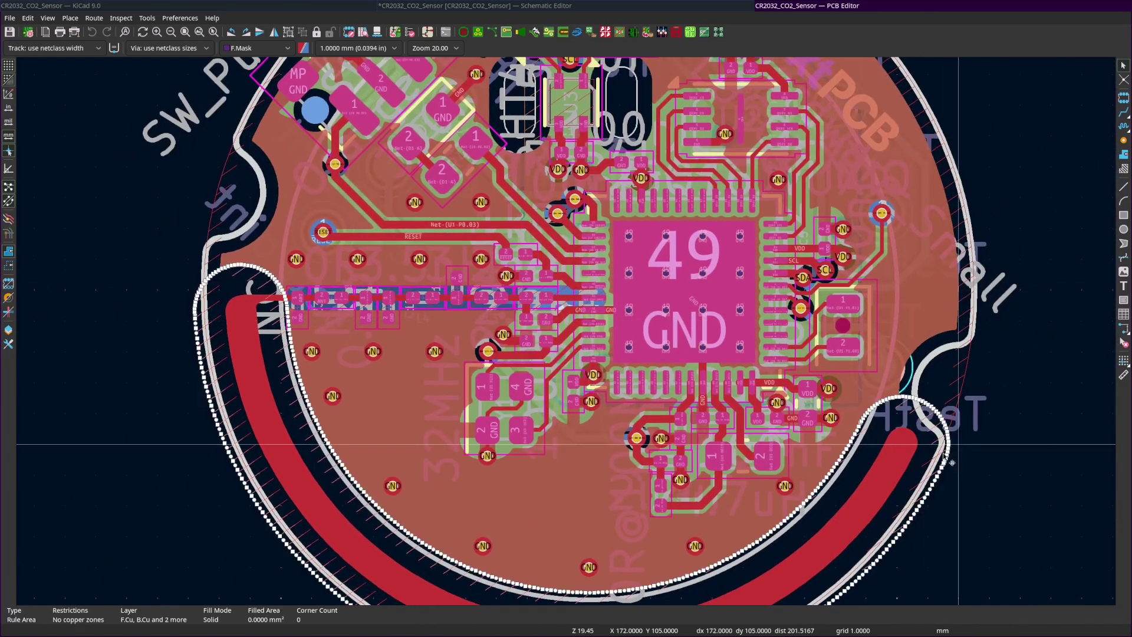
scroll(731, 428, "down", 3)
scroll(730, 429, "down", 1)
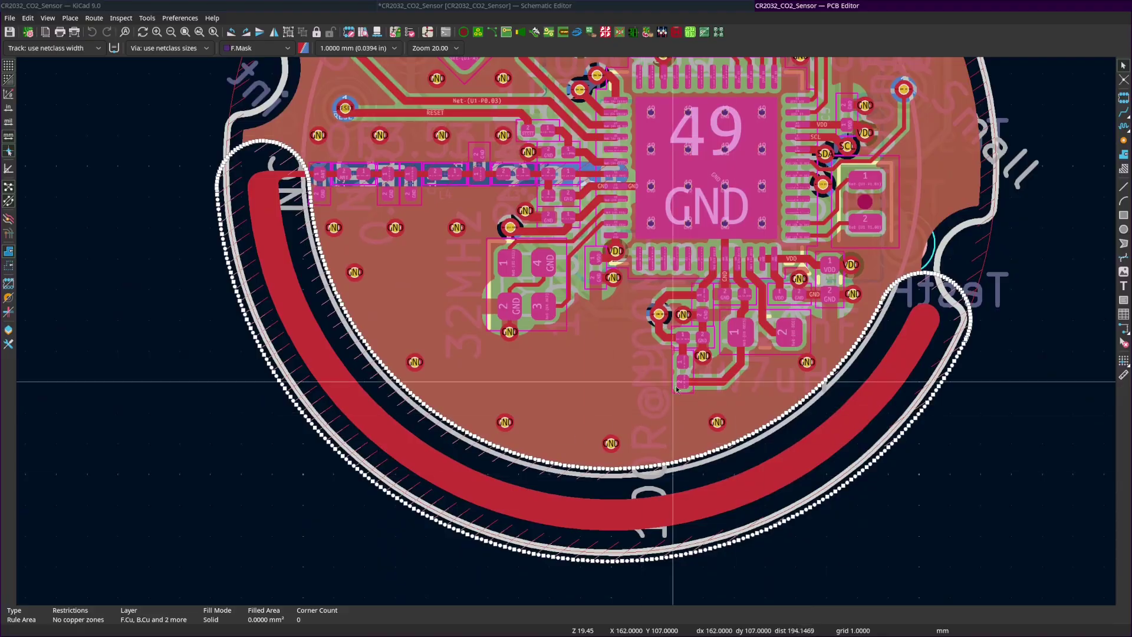
- Switch to the Schematic Editor, inspect test points TP2 and TP3 on the SWDCLK and SWDIO lines, and clear the selection
left_click(570, 8)
scroll(603, 304, "down", 2)
left_click(602, 303)
scroll(602, 303, "up", 5)
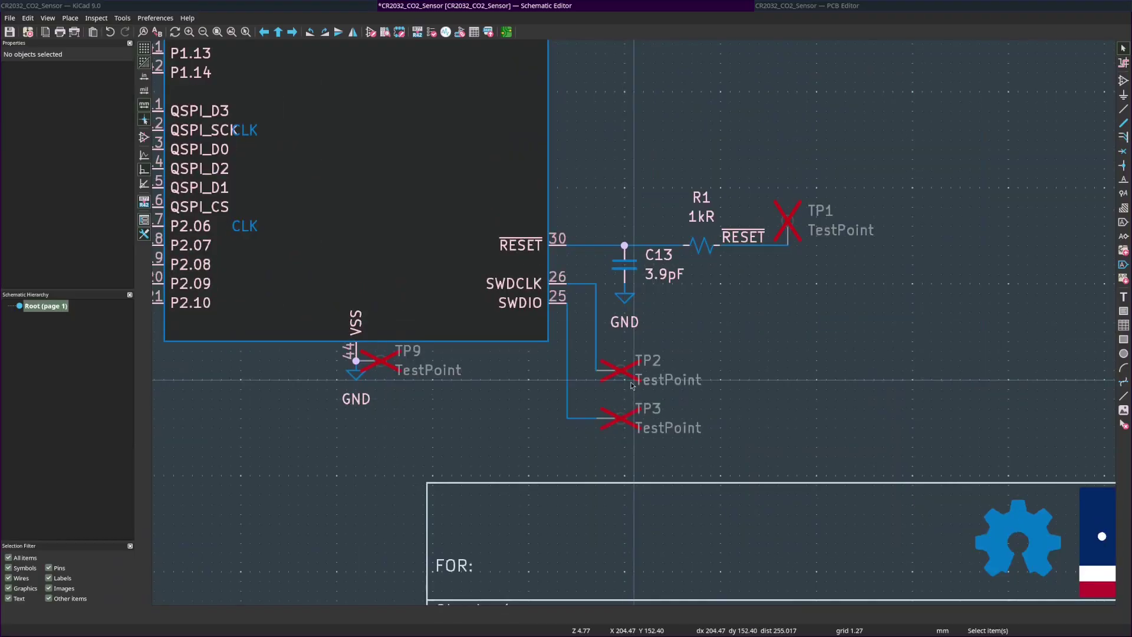
left_click(631, 385)
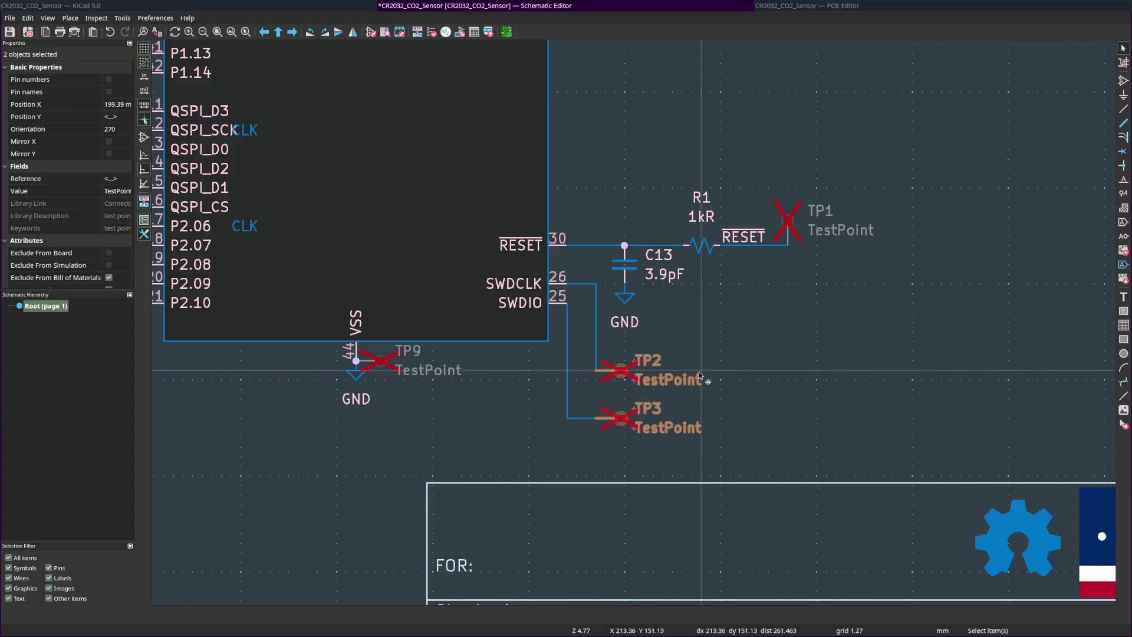
scroll(699, 370, "down", 2)
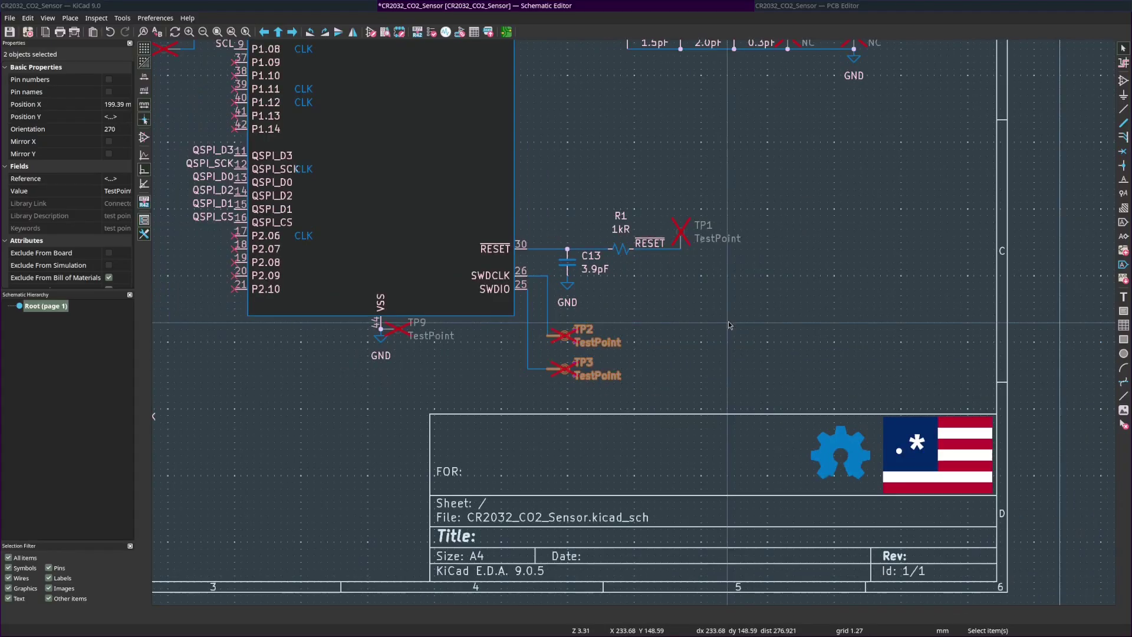
key("Escape")
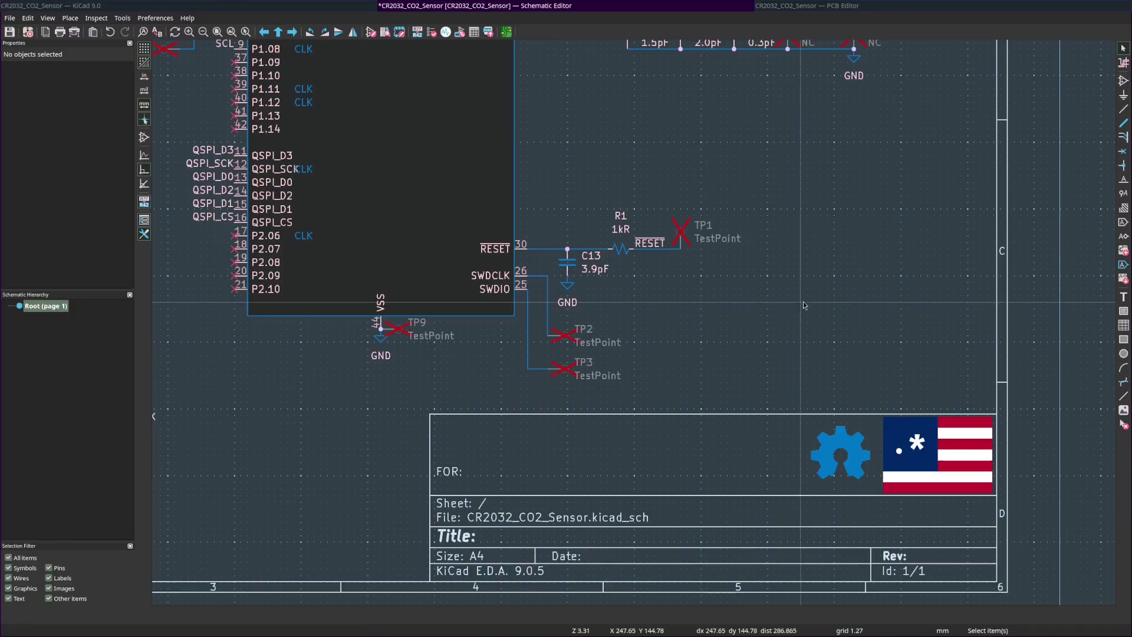
- In the PCB Editor, try fitting the Tag-Connect TC2030-IDC-NL footprint on the board's front side in several rotations
left_click(843, 6)
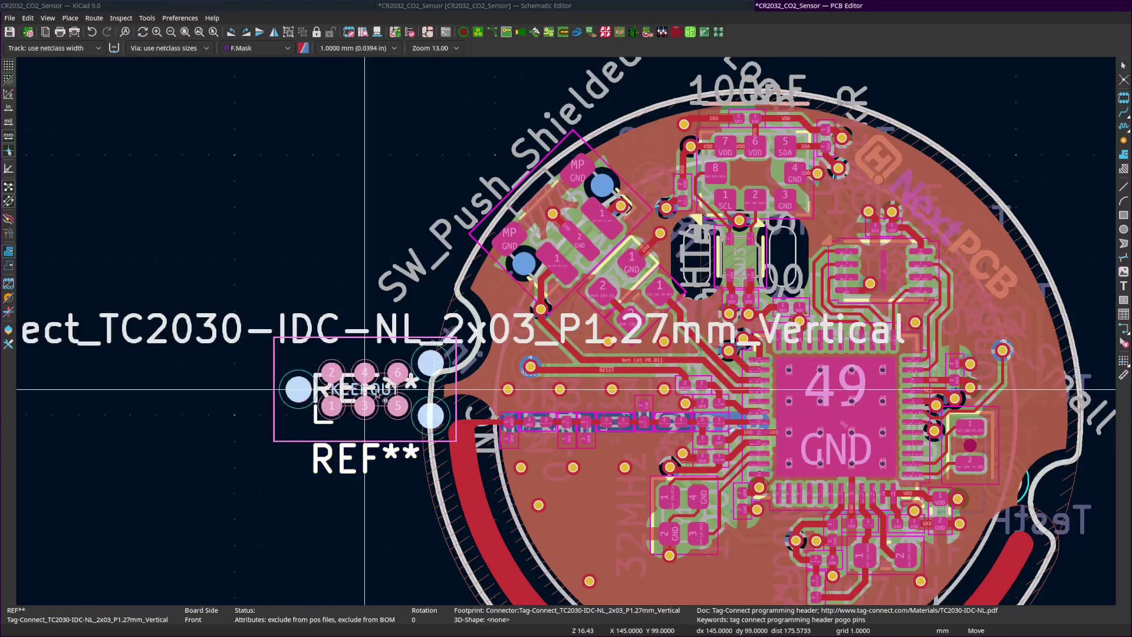
key("r")
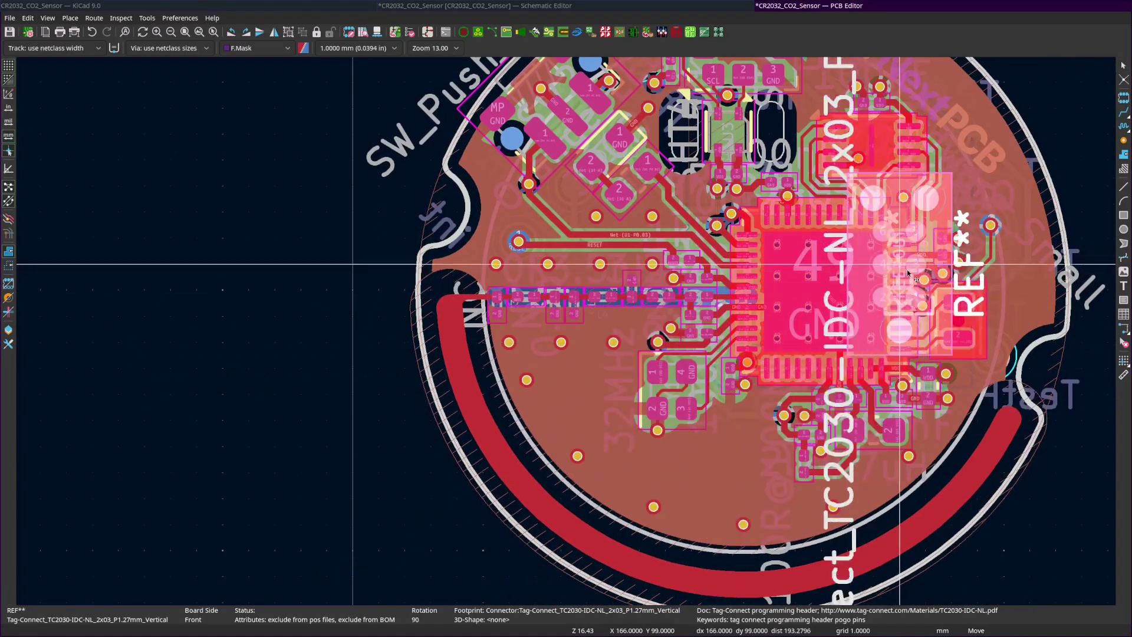
scroll(908, 273, "up", 3)
key("r")
scroll(837, 295, "right", 2)
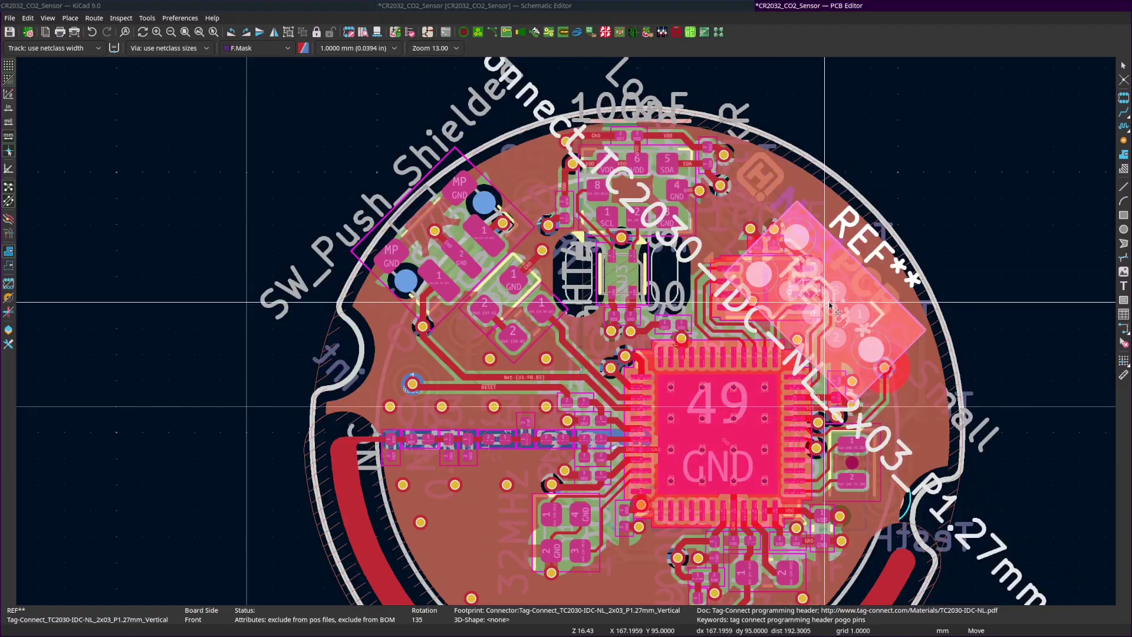
key("r")
key("r")
- Flip the Tag-Connect footprint to the back, try it across the board in several rotations, and cancel the placement
key("f")
key("r")
key("r")
key("r")
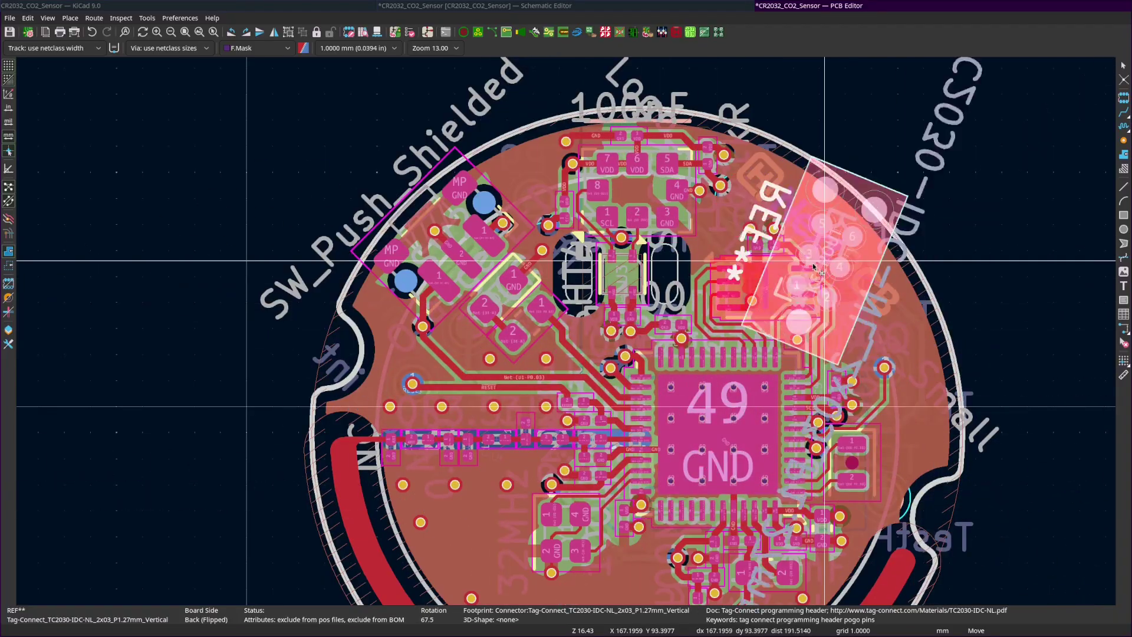
key("r")
key("r")
key("r")
key("r")
key("r")
key("r")
left_click_drag(635, 540, 790, 312)
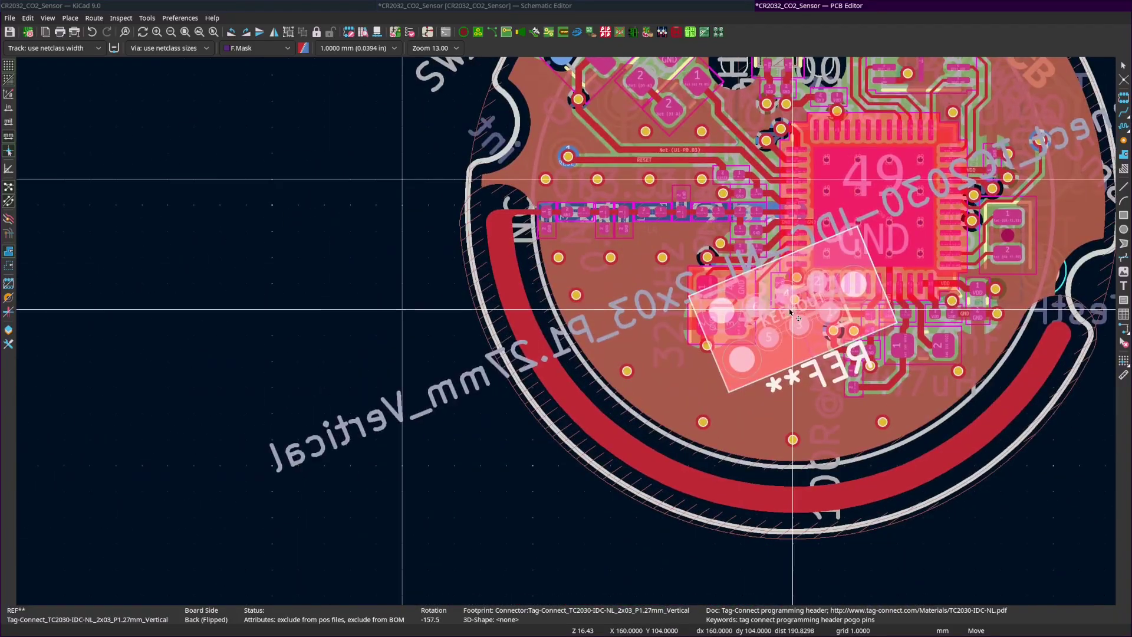
key("r")
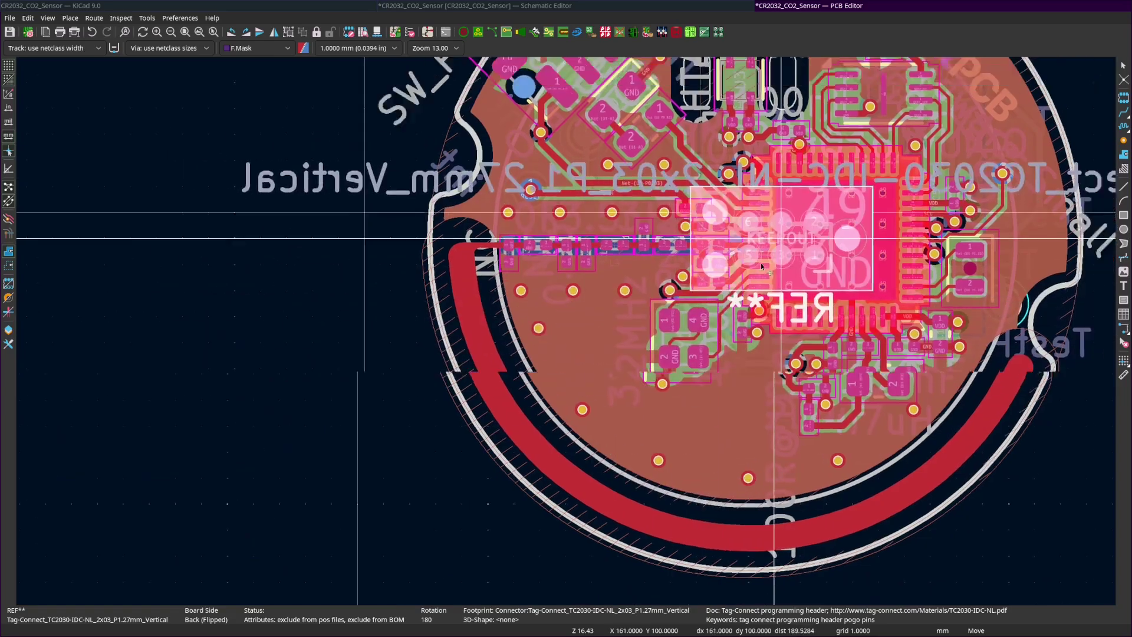
key("Escape")
- Make B.Cu the active layer and inspect the round test pads near the board edge from the back side
key("Page_Down")
left_click_drag(321, 361, 435, 384)
scroll(452, 434, "up", 3)
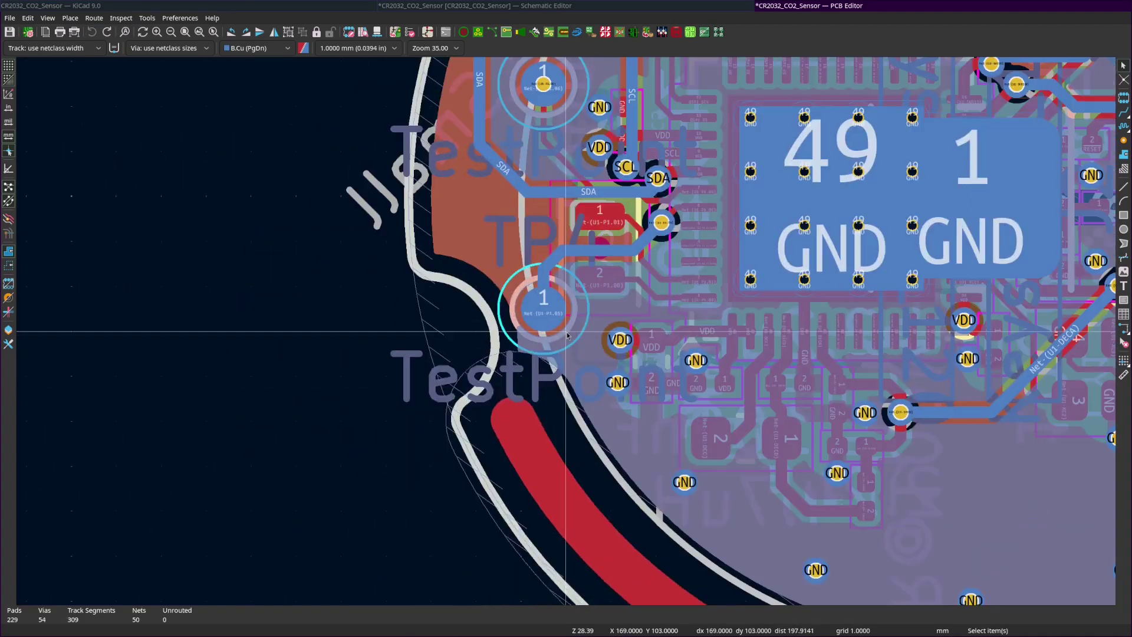
scroll(567, 334, "up", 3)
left_click(568, 335)
- In the Schematic Editor, inspect the battery contacts J1 (Keystone_120) and J2 (Keystone_112) by selecting them together
scroll(567, 334, "down", 6)
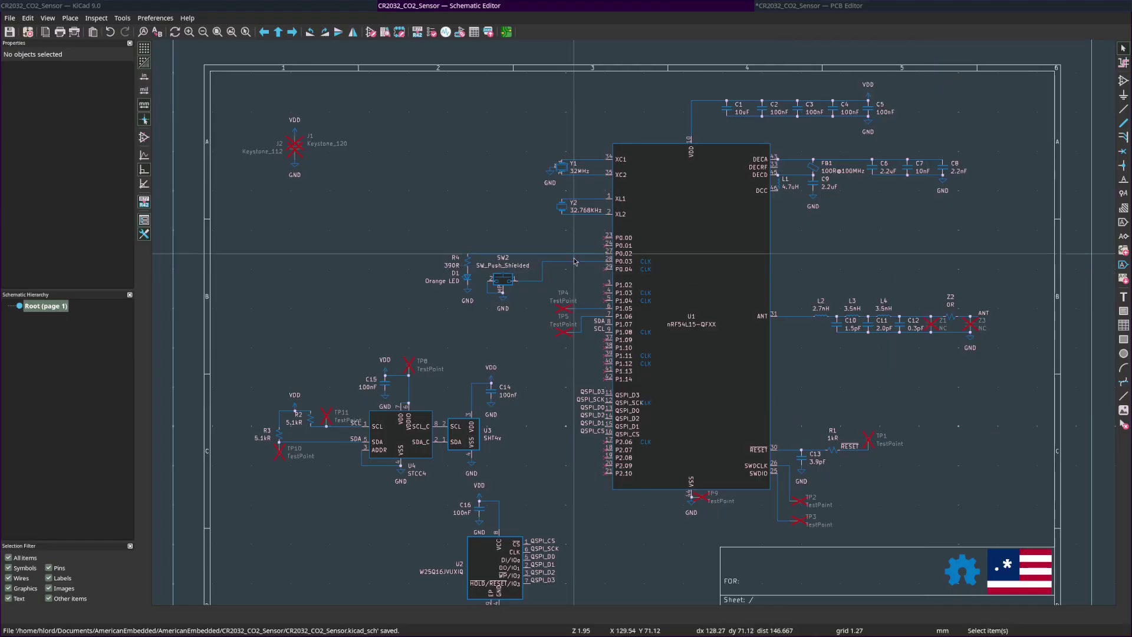
scroll(294, 145, "up", 2)
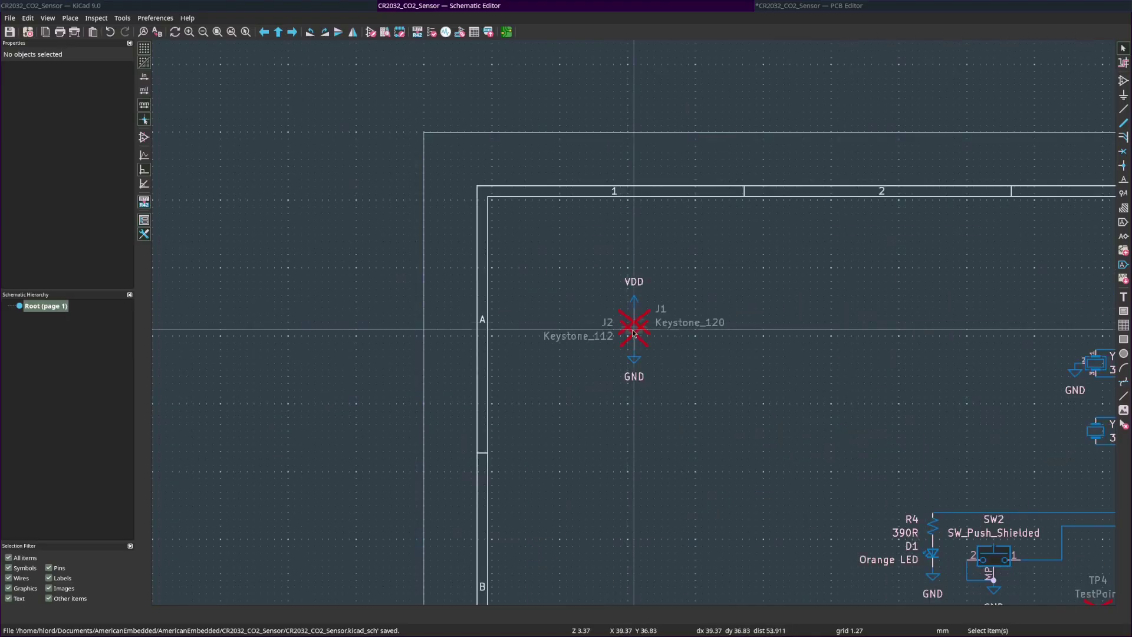
left_click(635, 328)
scroll(634, 324, "up", 5)
left_click(629, 323)
left_click(628, 323)
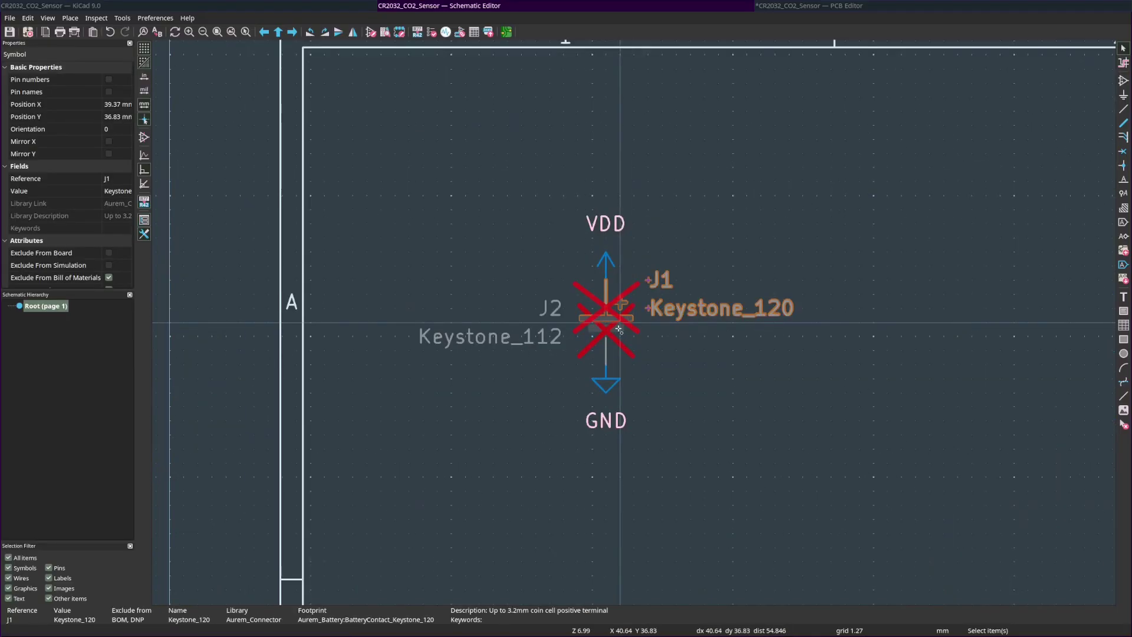
left_click(618, 328, "shift")
- Inspect the ground, SWD and reset test points TP9, TP2, TP3 and TP1 around the lower part of U1
scroll(761, 475, "down", 8)
left_click_drag(788, 349, 645, 237)
scroll(791, 464, "up", 4)
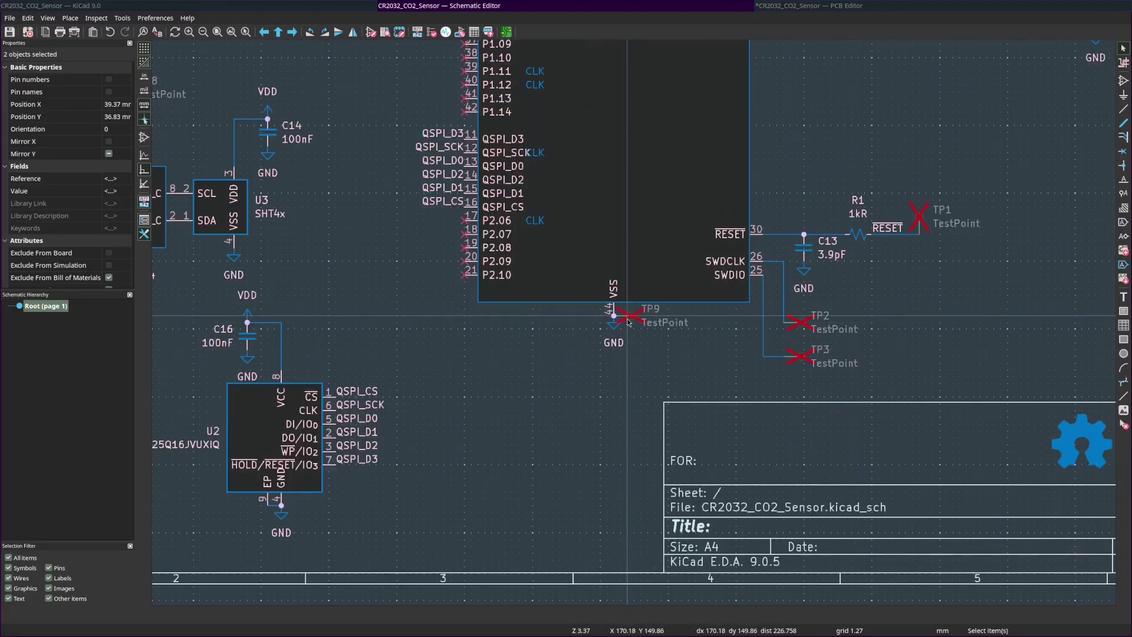
left_click(630, 318)
left_click(684, 353)
left_click_drag(830, 380, 788, 320)
left_click(940, 315)
left_click(921, 218)
left_click(920, 210)
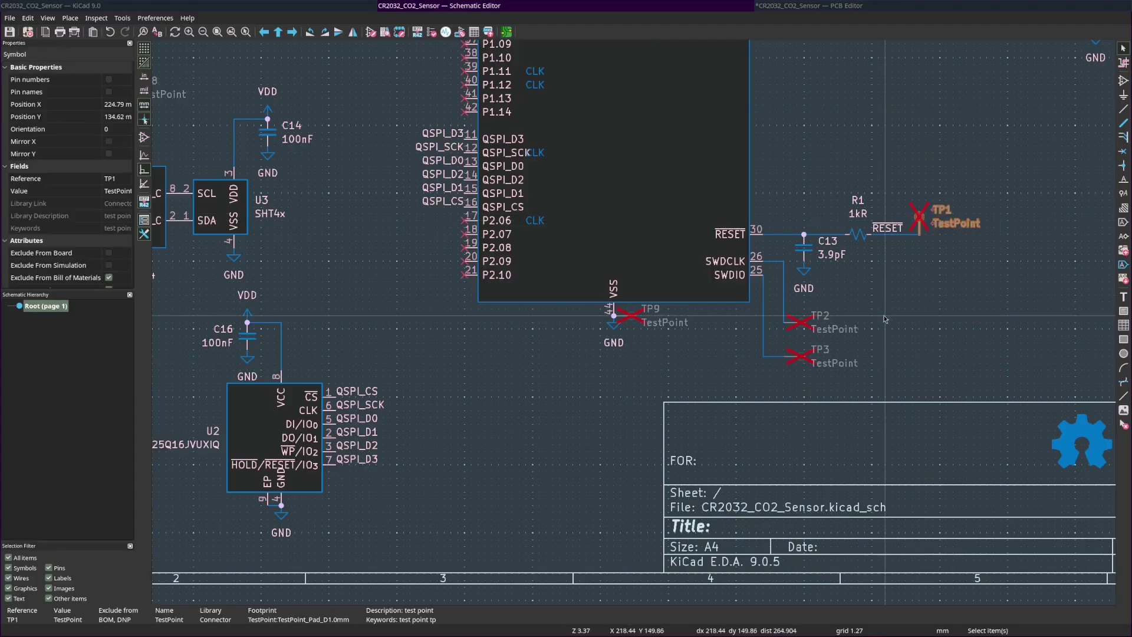
- Survey the schematic around U1, covering the sensor, button, antenna filter and reset circuits, with nothing left selected
scroll(878, 322, "down", 5)
left_click_drag(377, 330, 626, 383)
left_click_drag(636, 320, 628, 345)
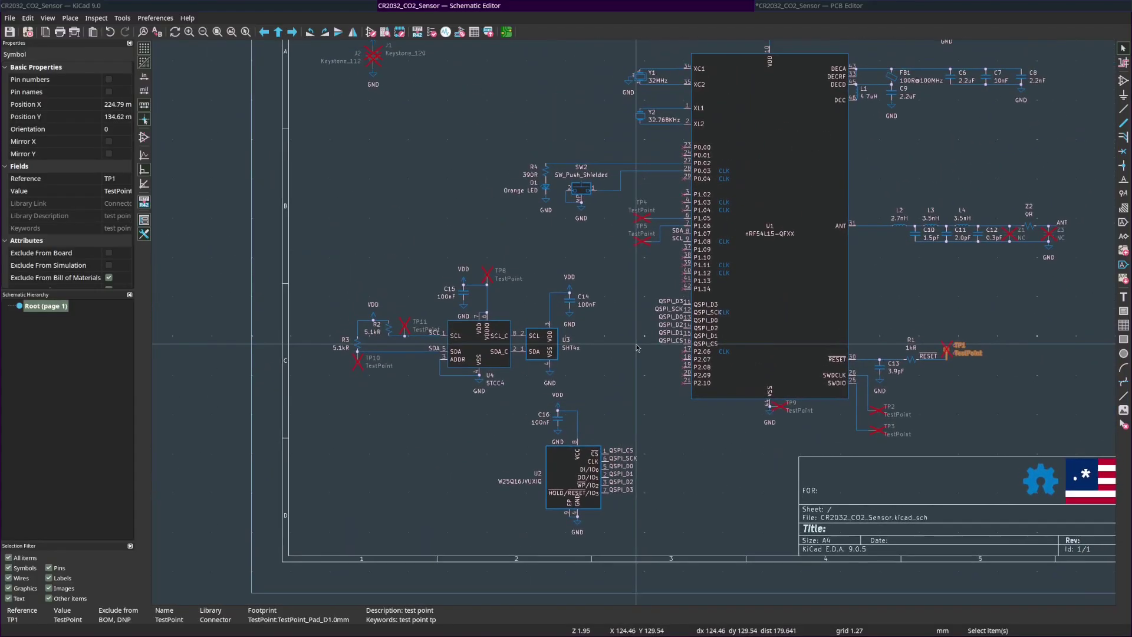
left_click_drag(721, 278, 715, 288)
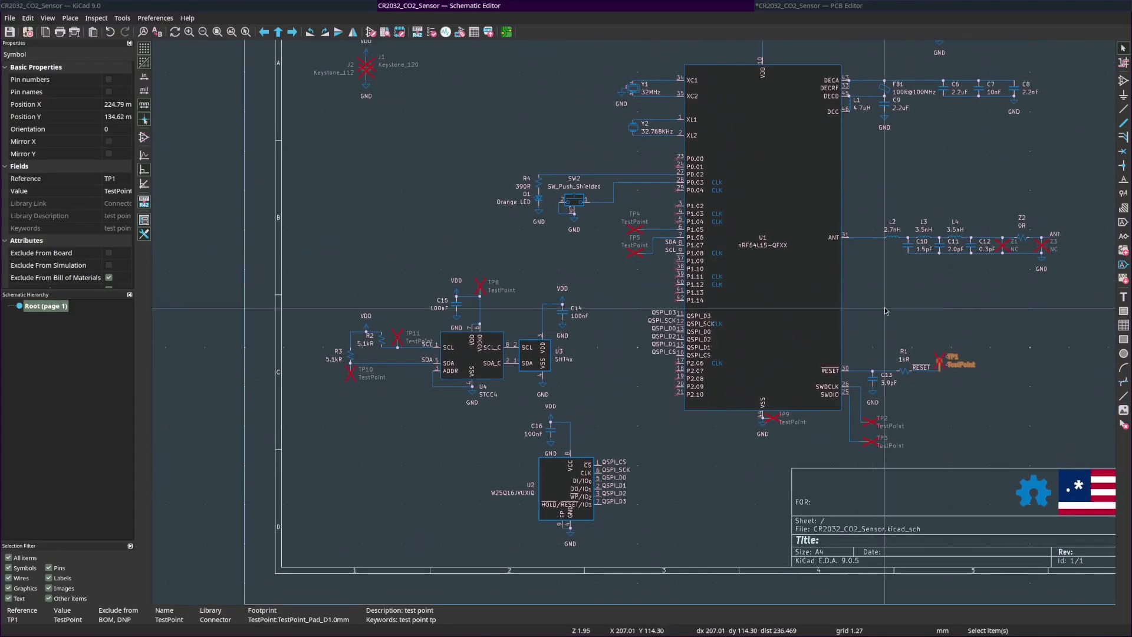
left_click_drag(967, 324, 939, 363)
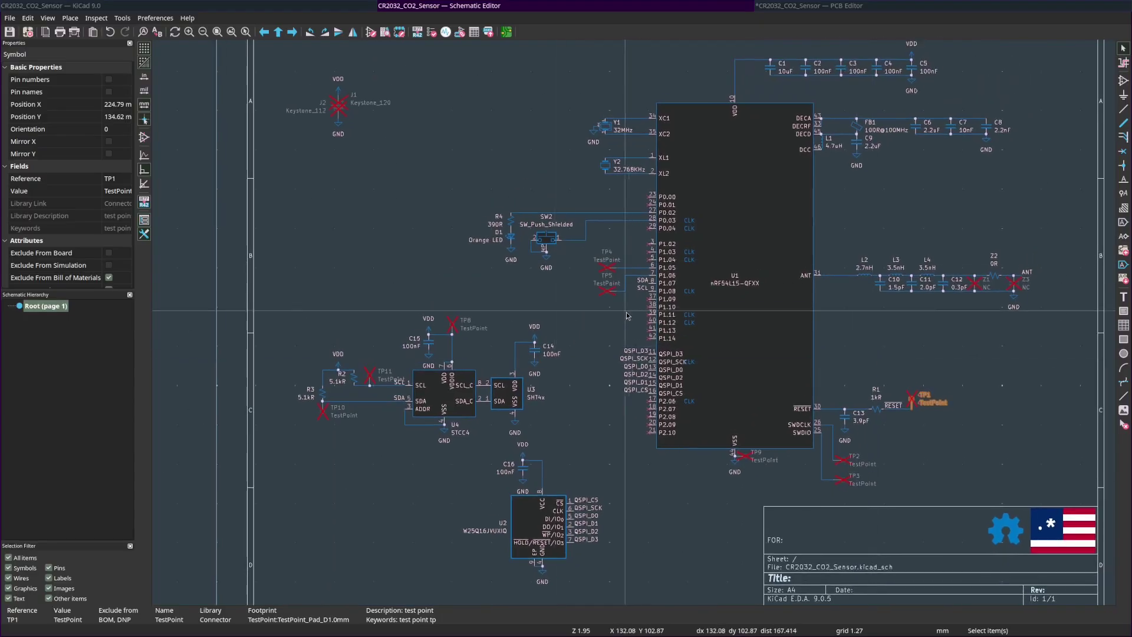
scroll(611, 283, "up", 2)
left_click_drag(628, 305, 567, 338)
scroll(933, 334, "down", 2)
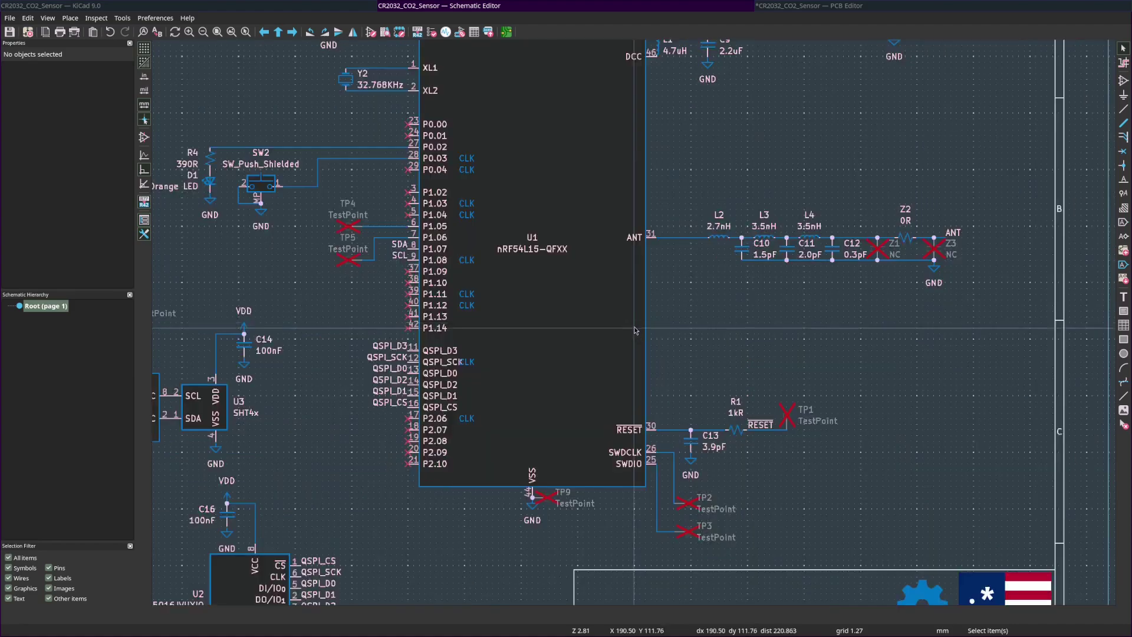
left_click_drag(630, 348, 760, 413)
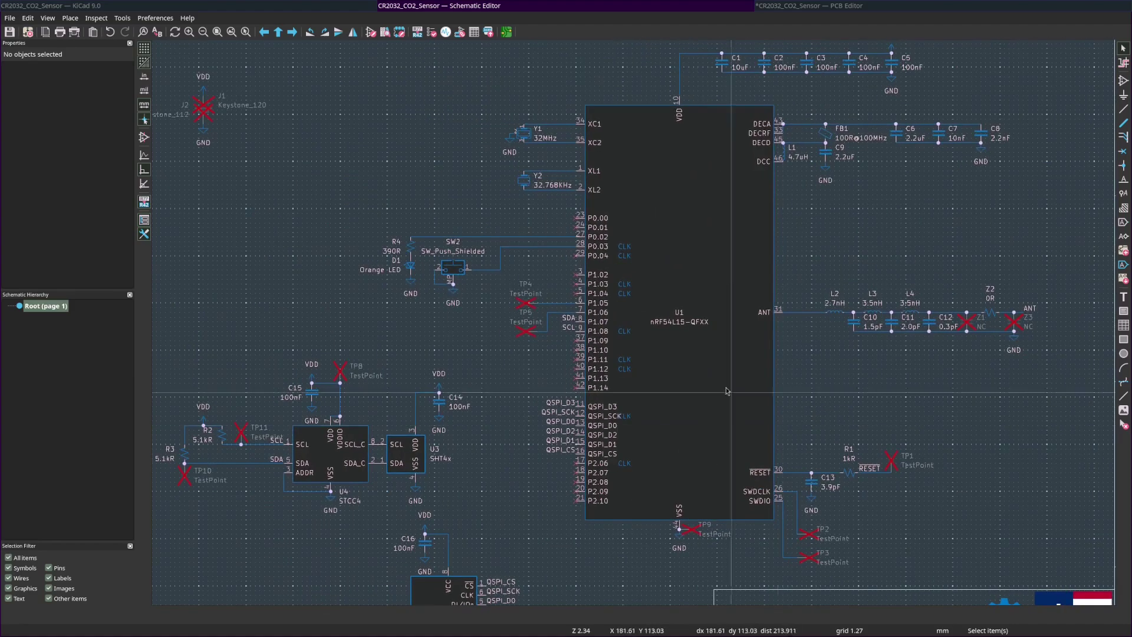
mouse_move(541, 351)
left_mouse_down()
mouse_move(494, 294)
mouse_move(528, 392)
mouse_move(533, 355)
left_mouse_up()
- Inspect test points TP10 and TP11 on the SDA and SCL lines beside pull-up resistors R3 and R2
left_click_drag(472, 383, 654, 347)
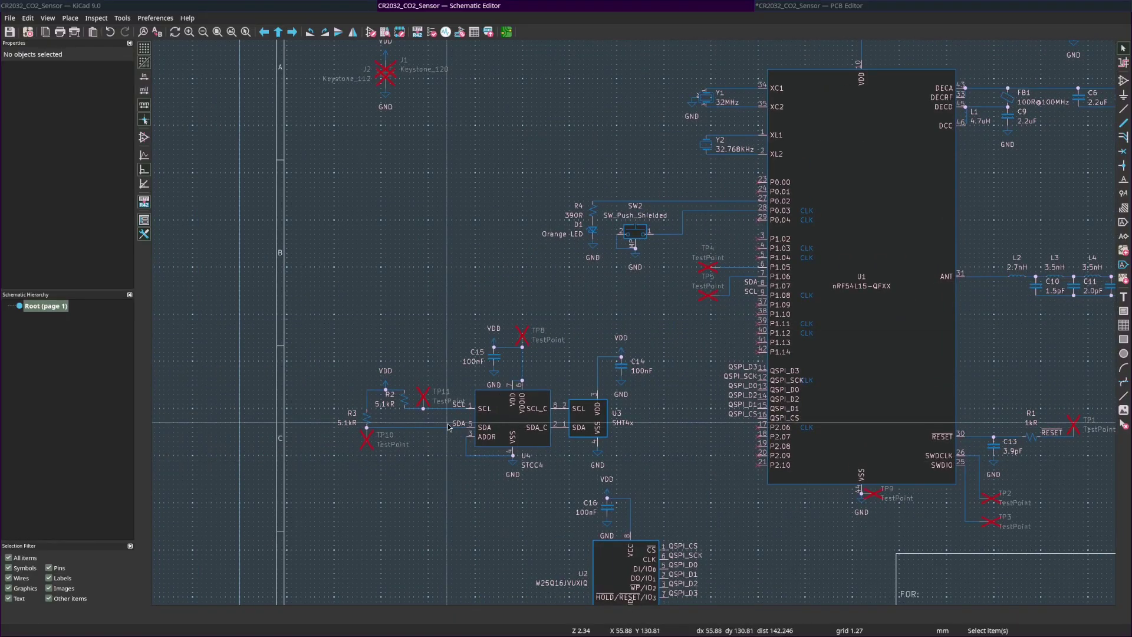
scroll(543, 461, "up", 3)
left_click(366, 440)
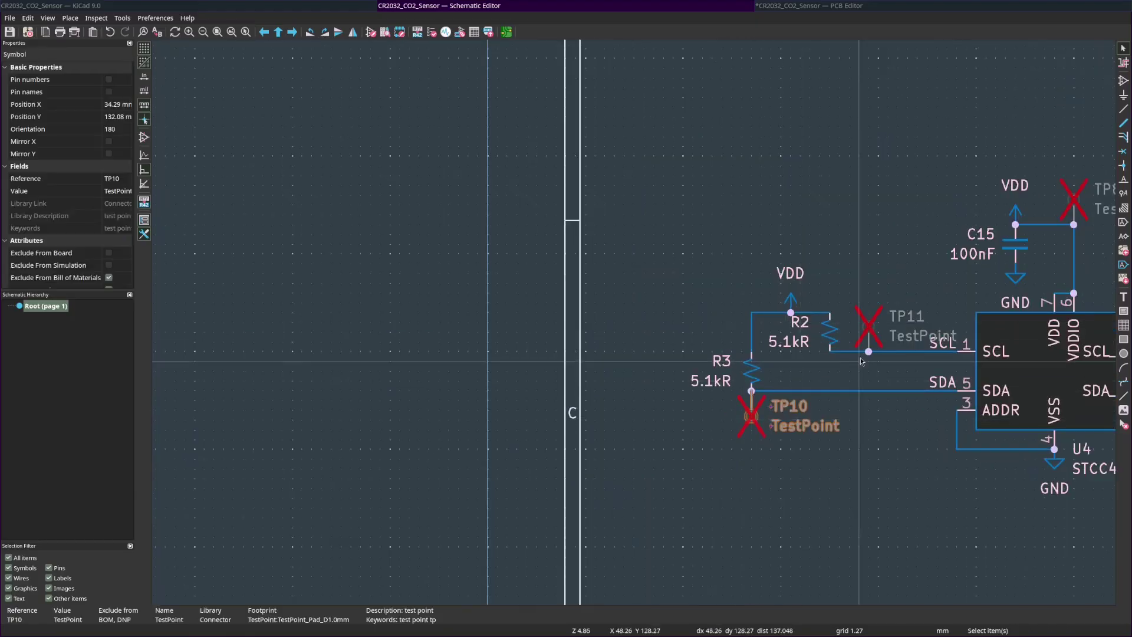
left_click(870, 326)
- Examine the complete nRF54L15 schematic, including its supply capacitors, crystals, GPIO pins, flash memory and debug connections
scroll(870, 327, "down", 3)
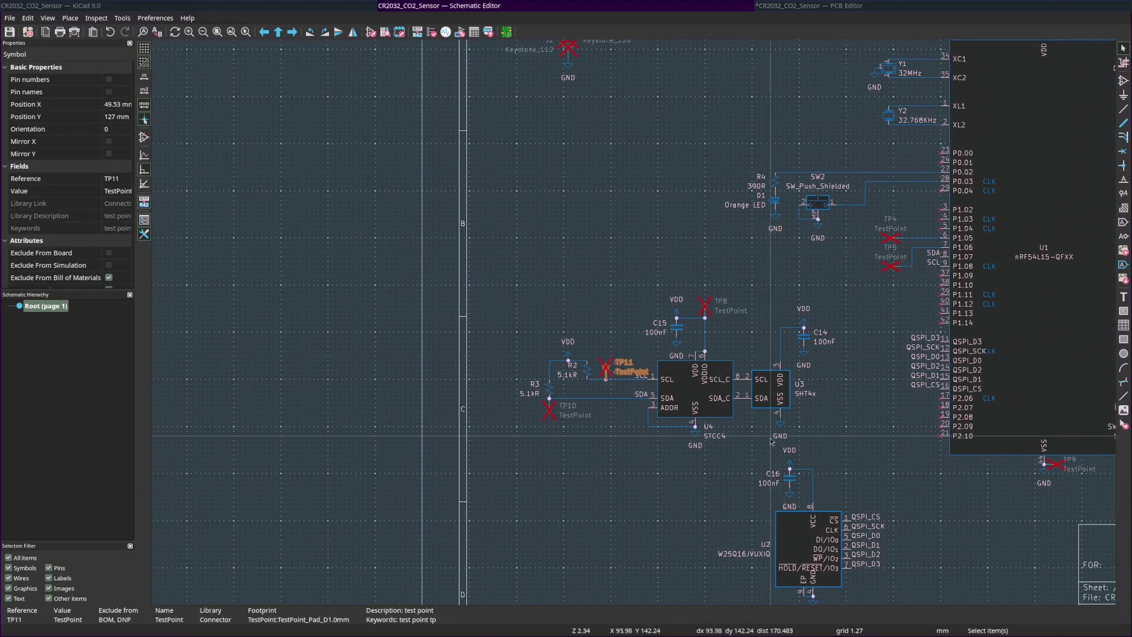
left_click_drag(886, 333, 705, 399)
left_click_drag(851, 348, 759, 256)
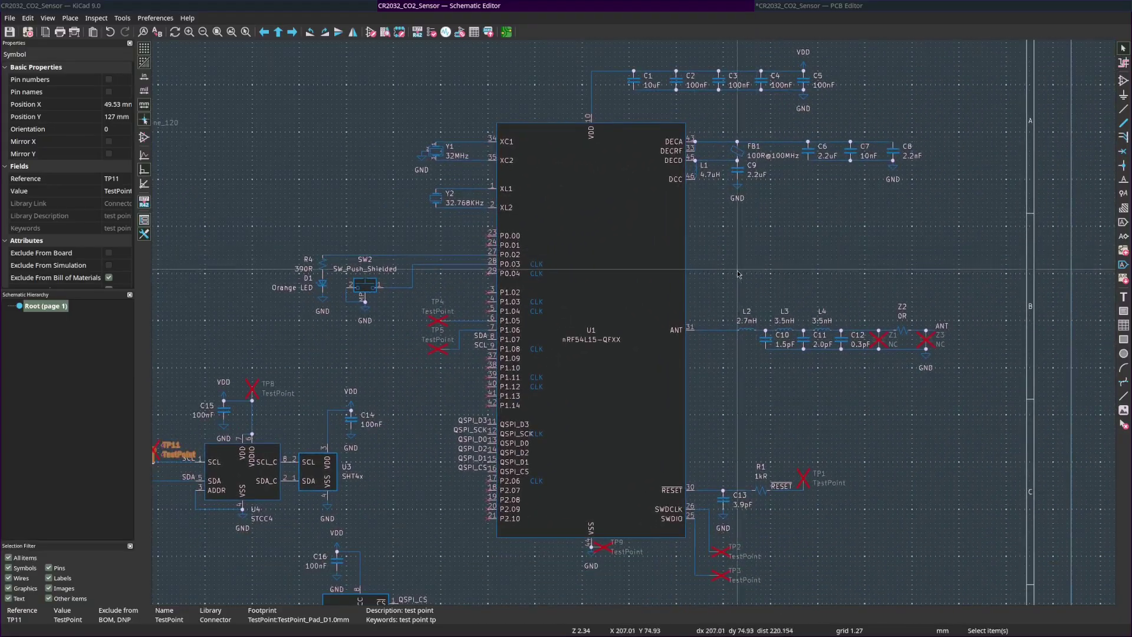
scroll(825, 254, "left", 4)
scroll(885, 253, "down", 2)
scroll(945, 252, "up", 10)
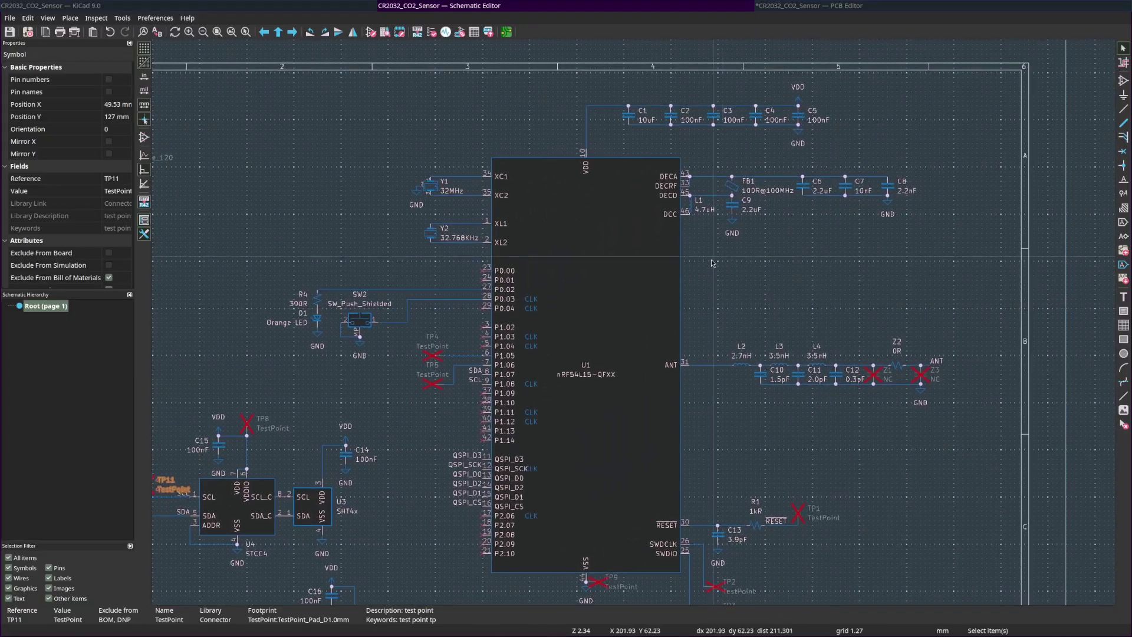
left_click_drag(546, 354, 649, 318)
scroll(508, 316, "up", 4)
scroll(634, 323, "down", 4)
left_click_drag(515, 249, 530, 263)
scroll(529, 264, "down", 15)
scroll(560, 307, "right", 5)
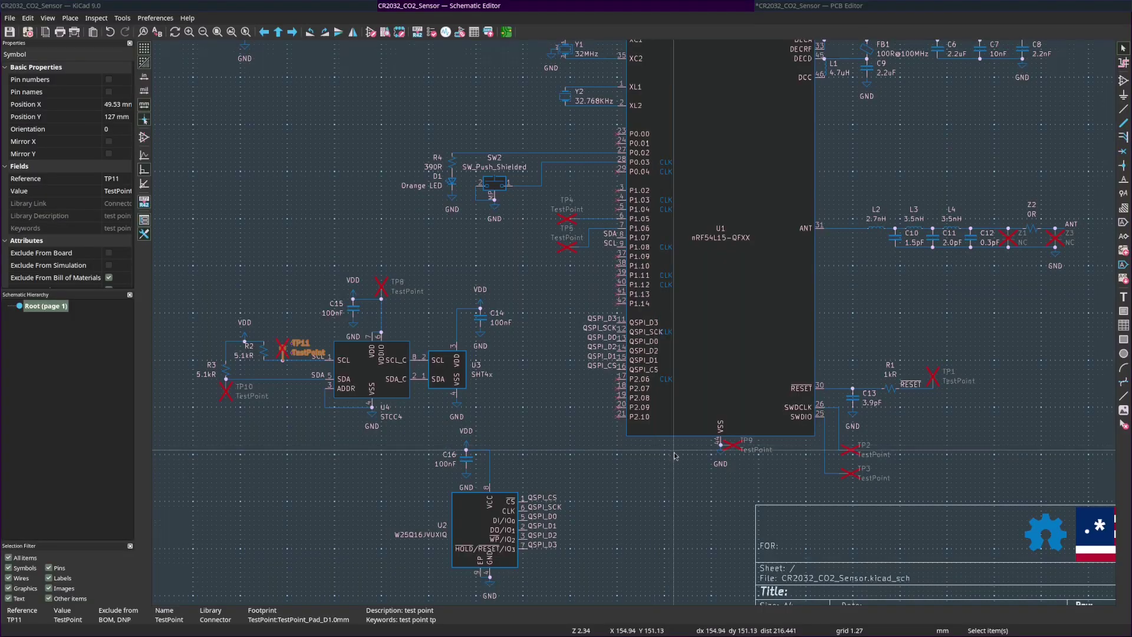
scroll(656, 451, "down", 5)
scroll(635, 328, "up", 4)
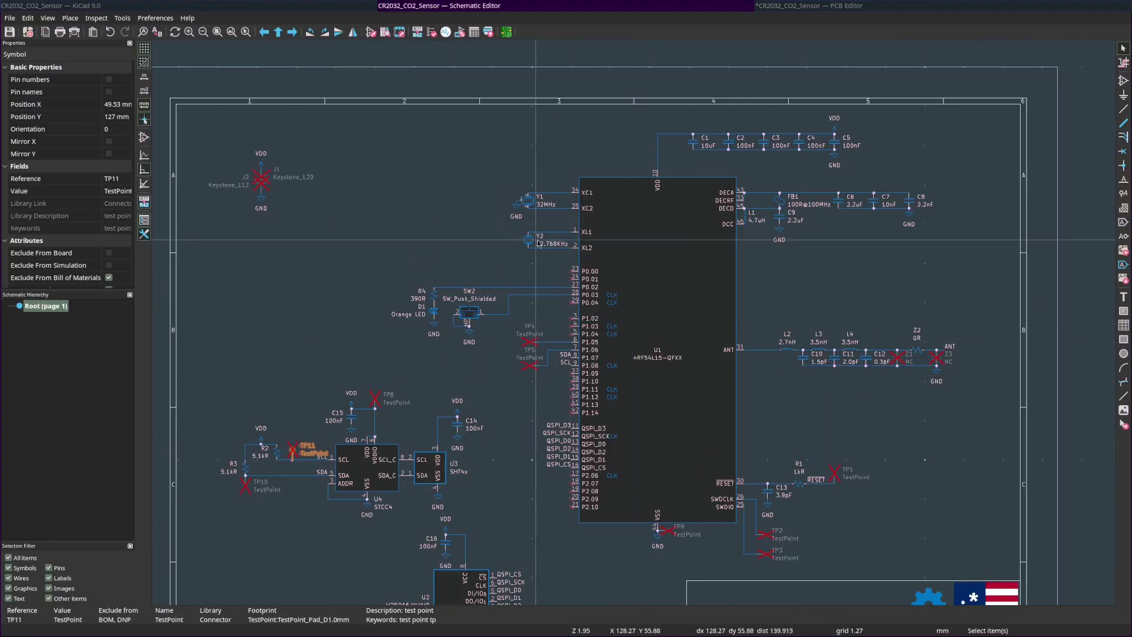
scroll(475, 361, "up", 1)
scroll(647, 285, "down", 1)
- Inspect the I2C link between sensors U4 and U3, selecting U4's SCL_C and SDA_C pins together, then U3's SCL pin
left_click_drag(601, 439, 688, 336)
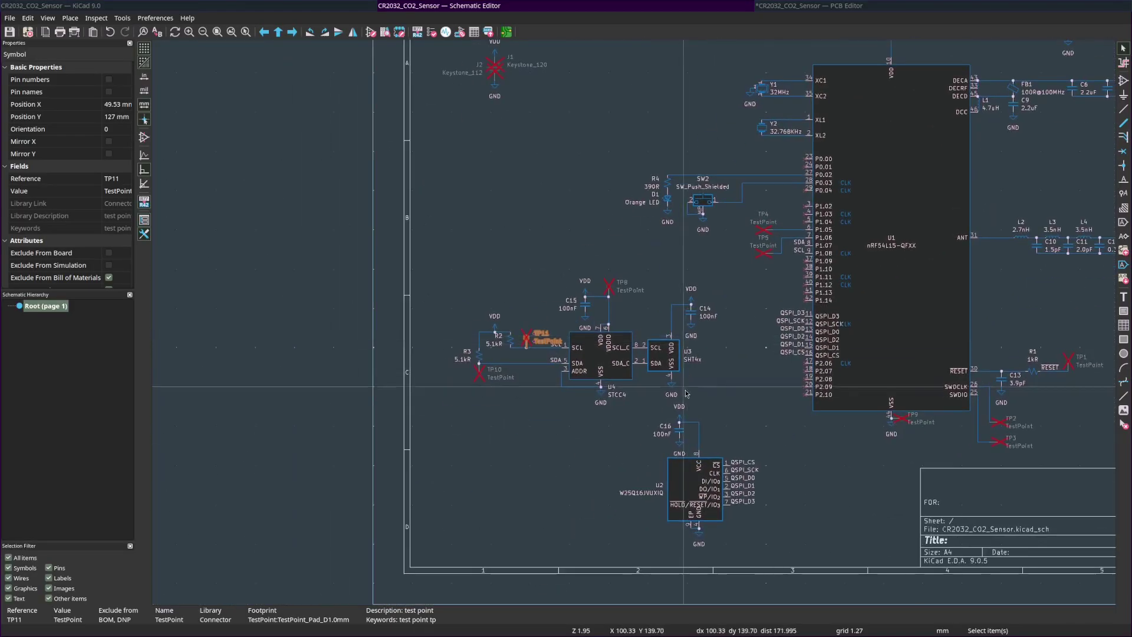
scroll(721, 410, "up", 4)
left_click_drag(721, 410, 721, 305)
left_click_drag(821, 581, 526, 327)
left_click(771, 278)
left_click_drag(773, 276, 879, 382)
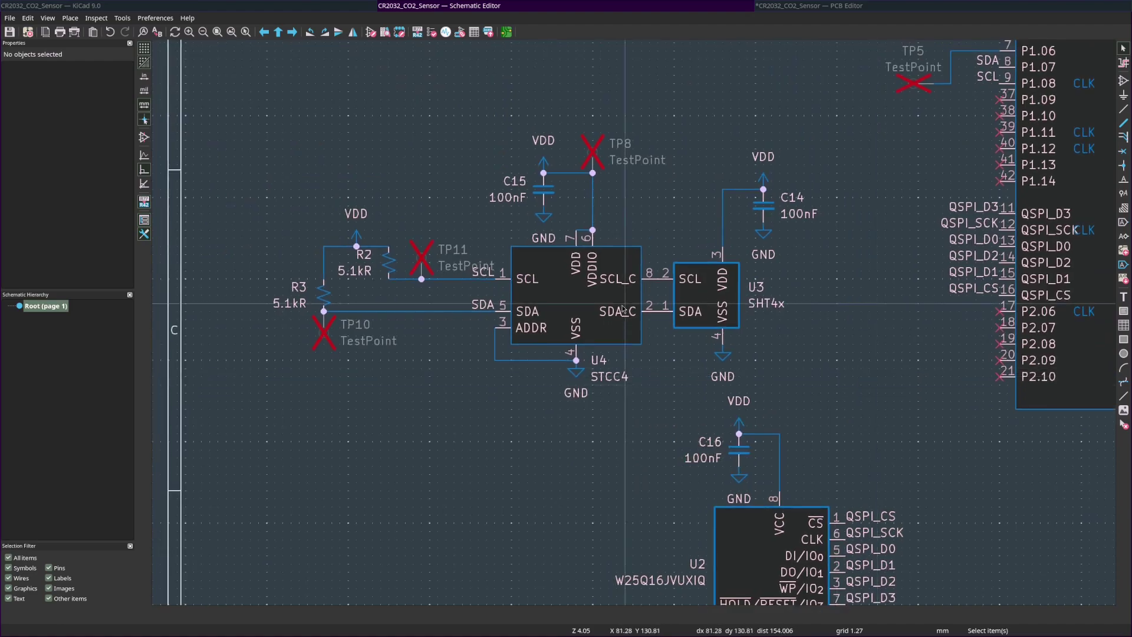
left_click(626, 279)
left_click(625, 313, "shift")
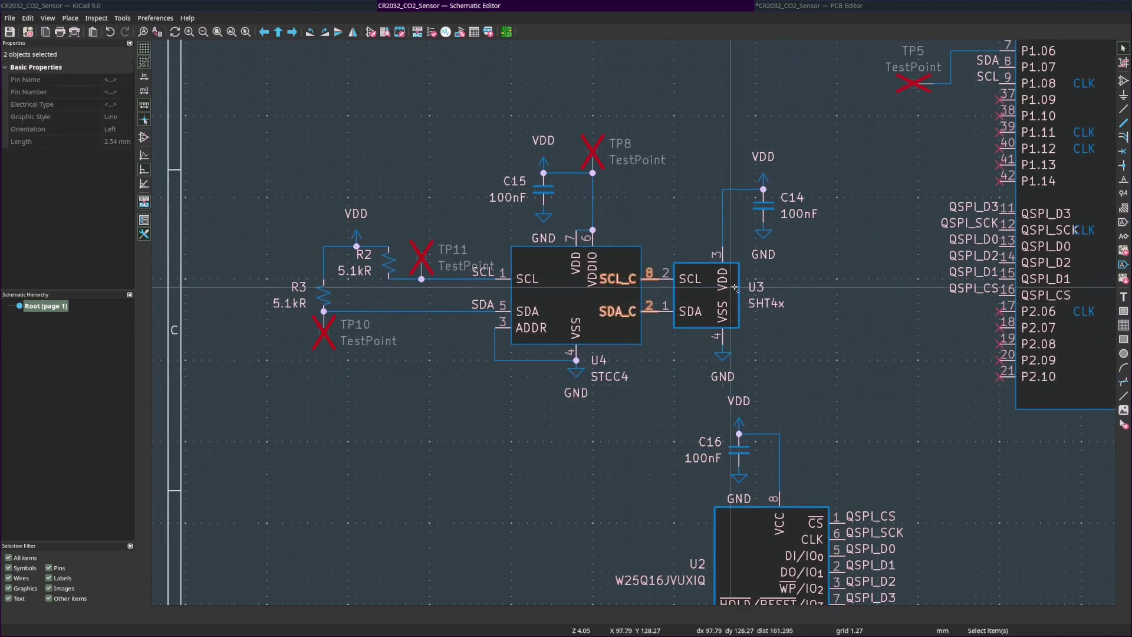
key("Escape")
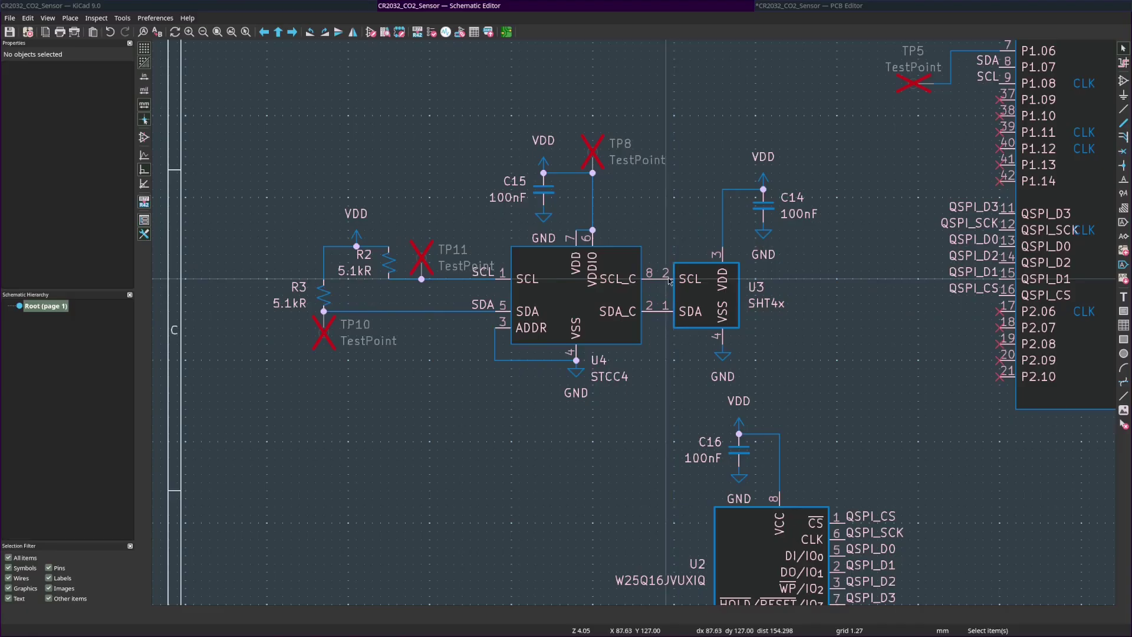
left_click(657, 282)
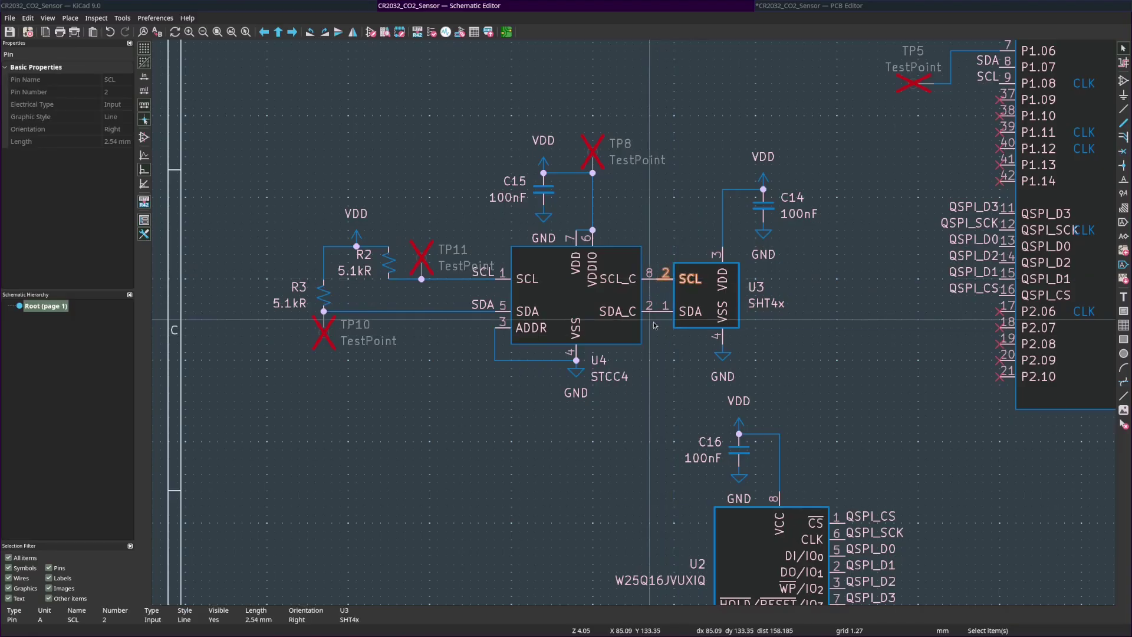
- Clear the selection of U3's SCL pin and look over the surrounding sensor and flash memory circuits
scroll(638, 322, "down", 4)
left_click_drag(710, 302, 525, 376)
key("Escape")
left_click_drag(580, 344, 543, 383)
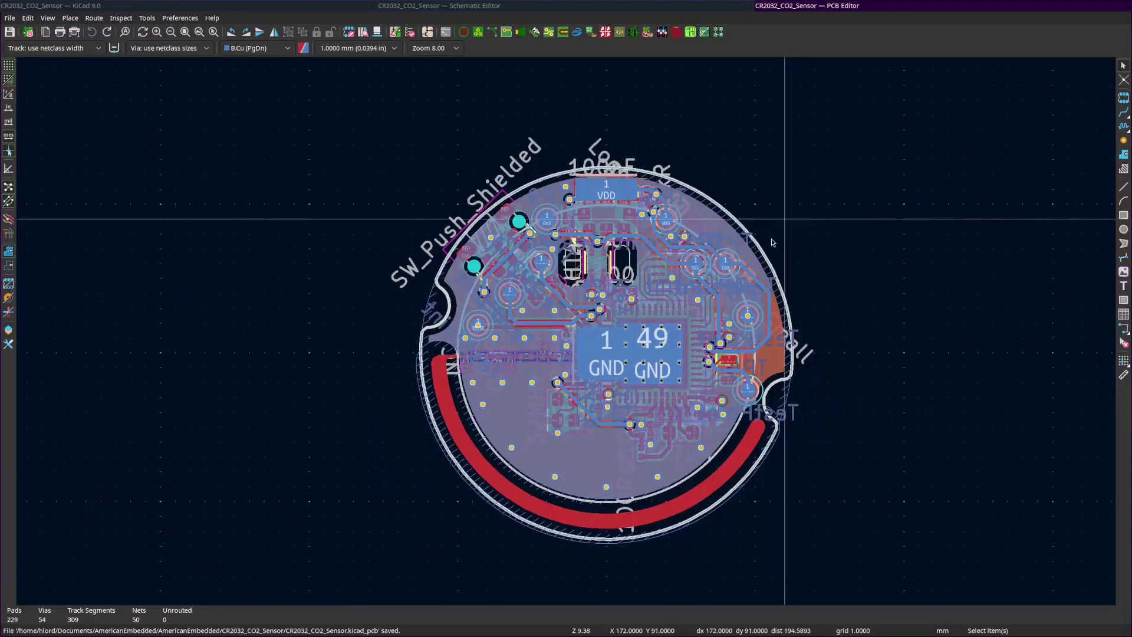
- Make F.Cu the active layer in the PCB Editor and examine the routing around U1, its crystals and the antenna filter
scroll(629, 357, "up", 3)
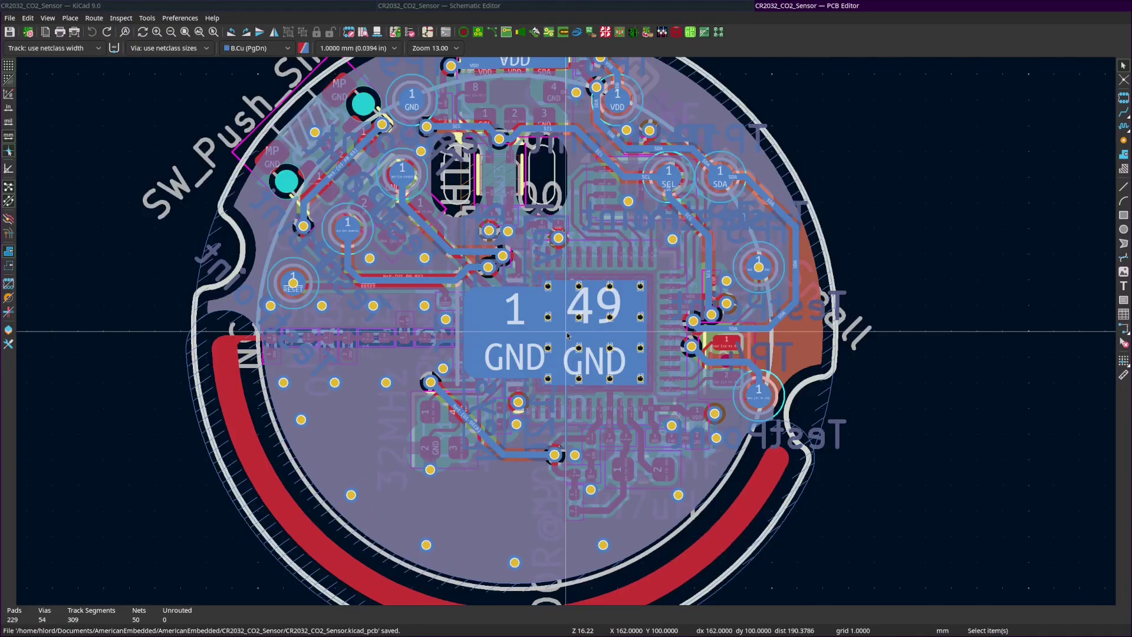
key("Page_Up")
scroll(567, 335, "up", 4)
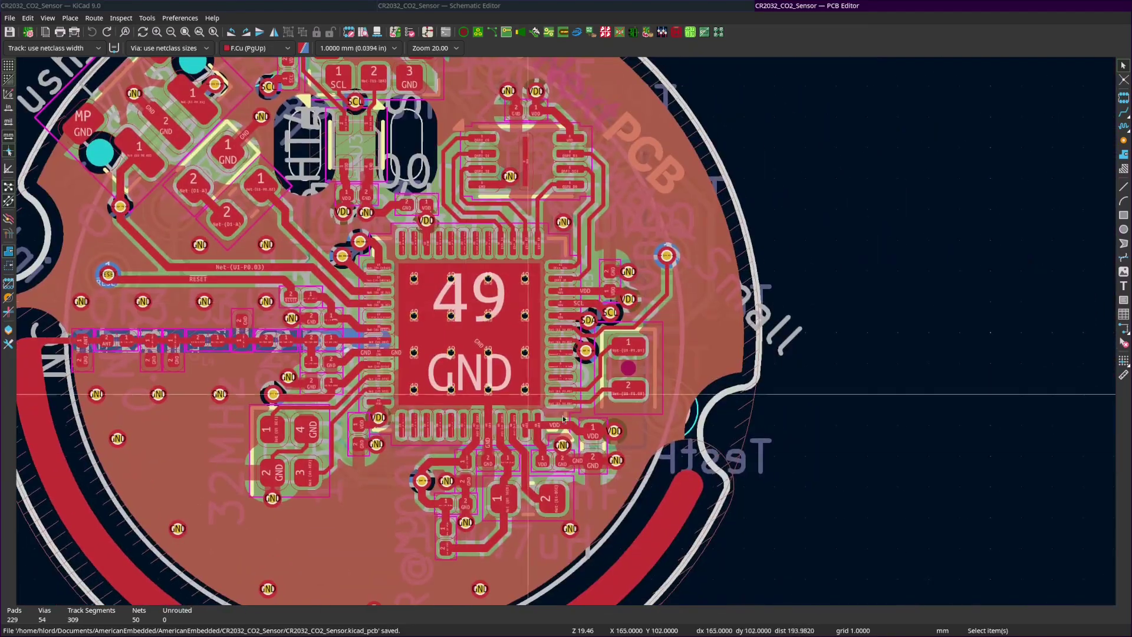
left_click_drag(463, 401, 570, 370)
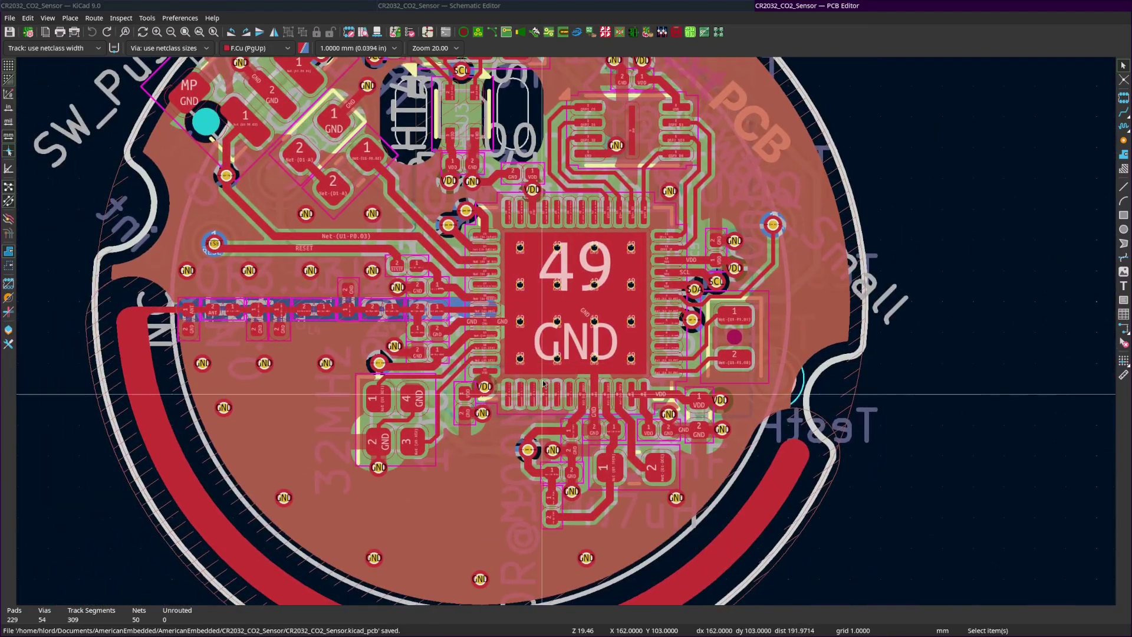
scroll(567, 335, "up", 3)
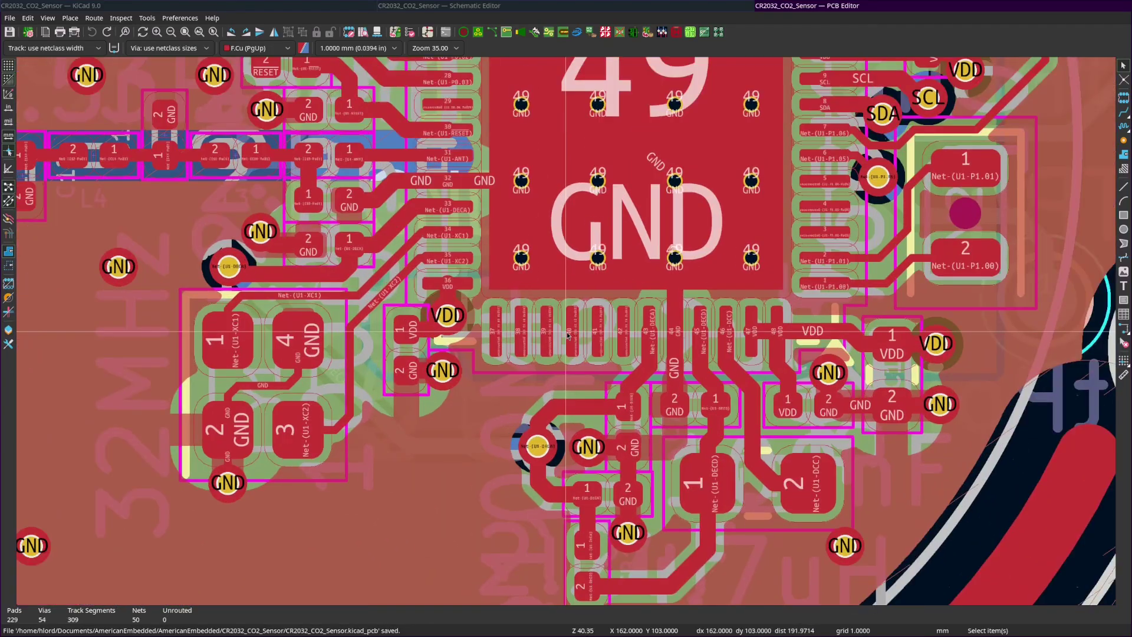
scroll(567, 334, "down", 6)
scroll(567, 335, "up", 4)
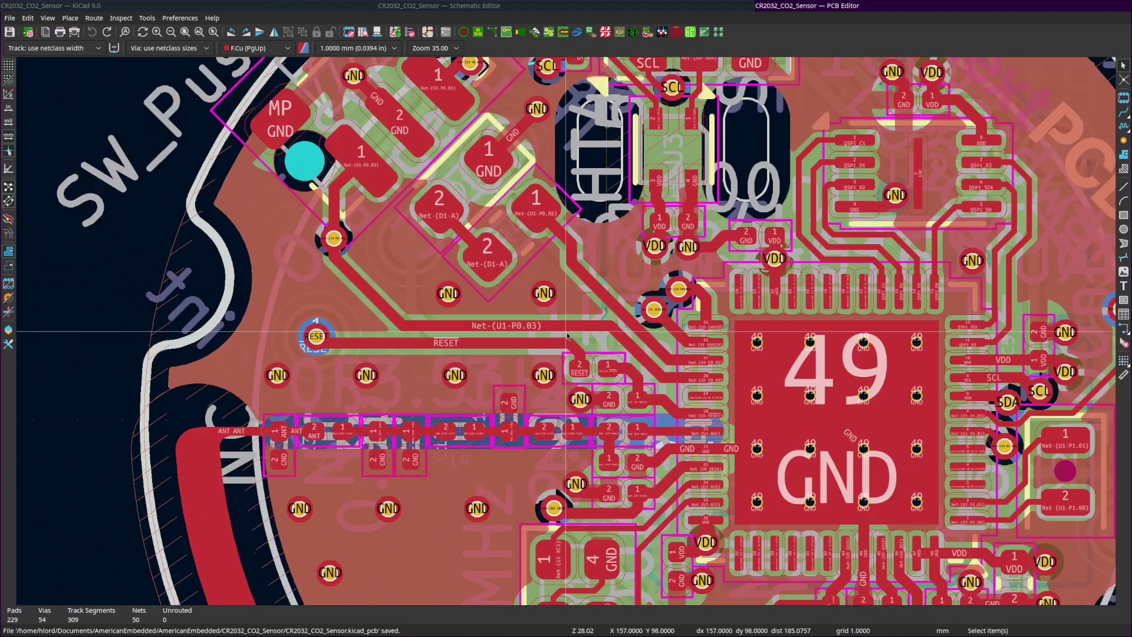
scroll(559, 343, "down", 4)
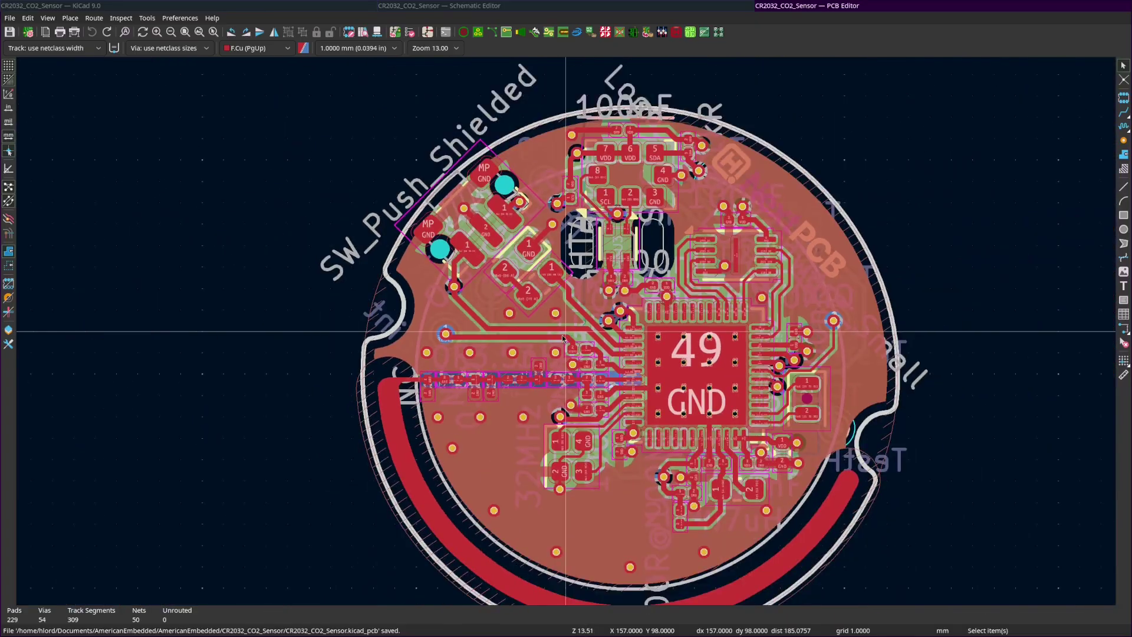
- Inspect the front copper layout of the whole board, including the button, the sensors beside the slots and the flash memory
left_click_drag(843, 397, 681, 357)
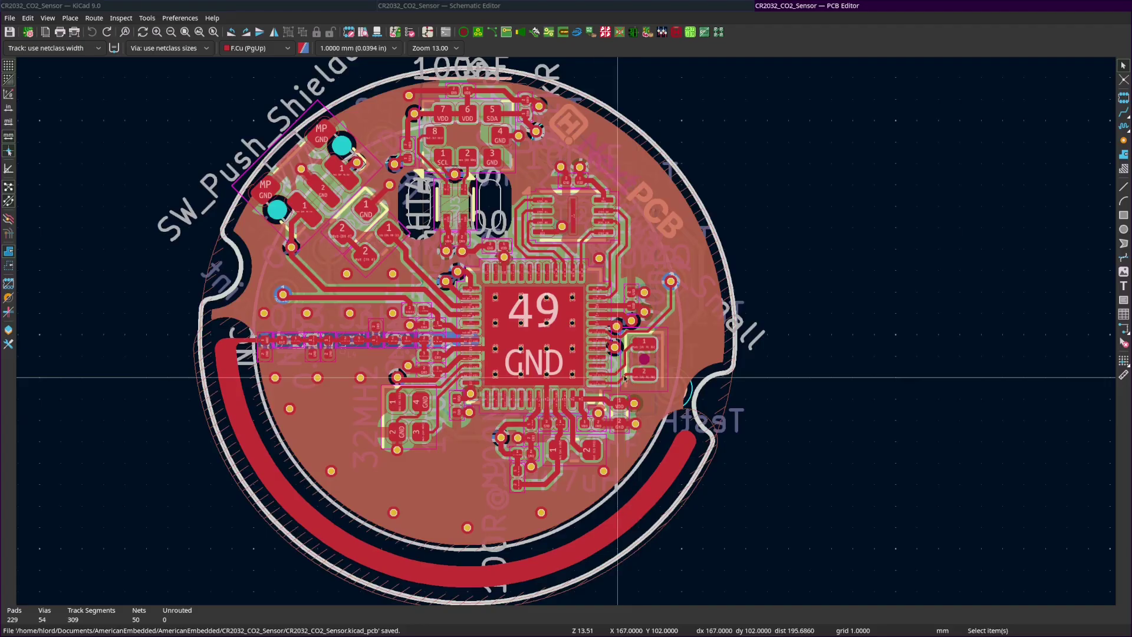
scroll(438, 310, "left", 1)
scroll(437, 310, "up", 1)
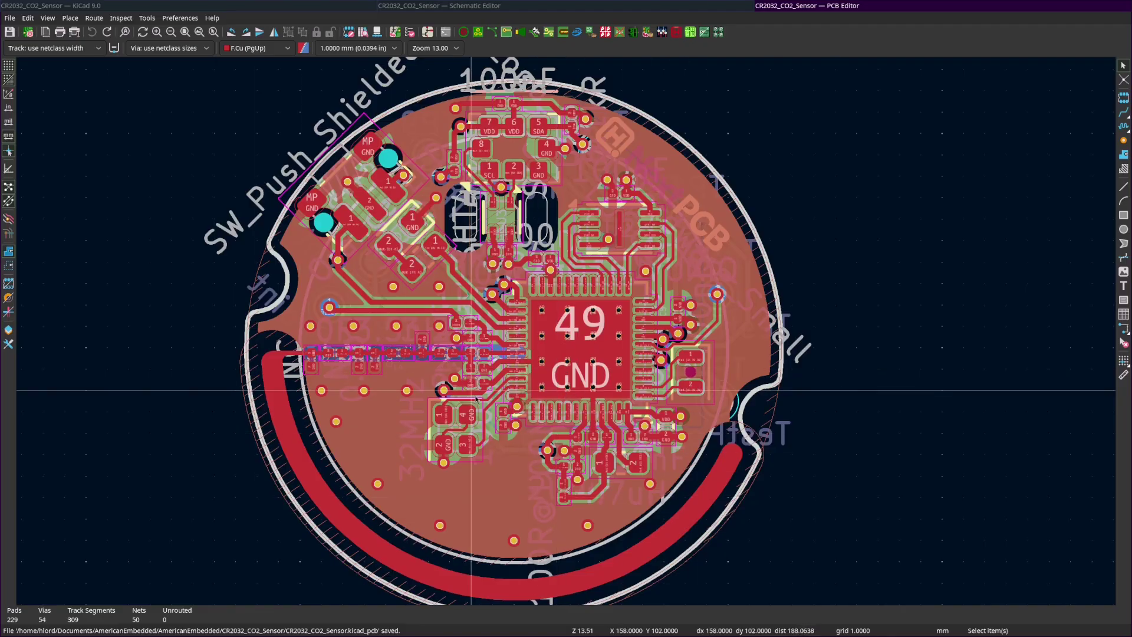
left_click_drag(512, 274, 579, 349)
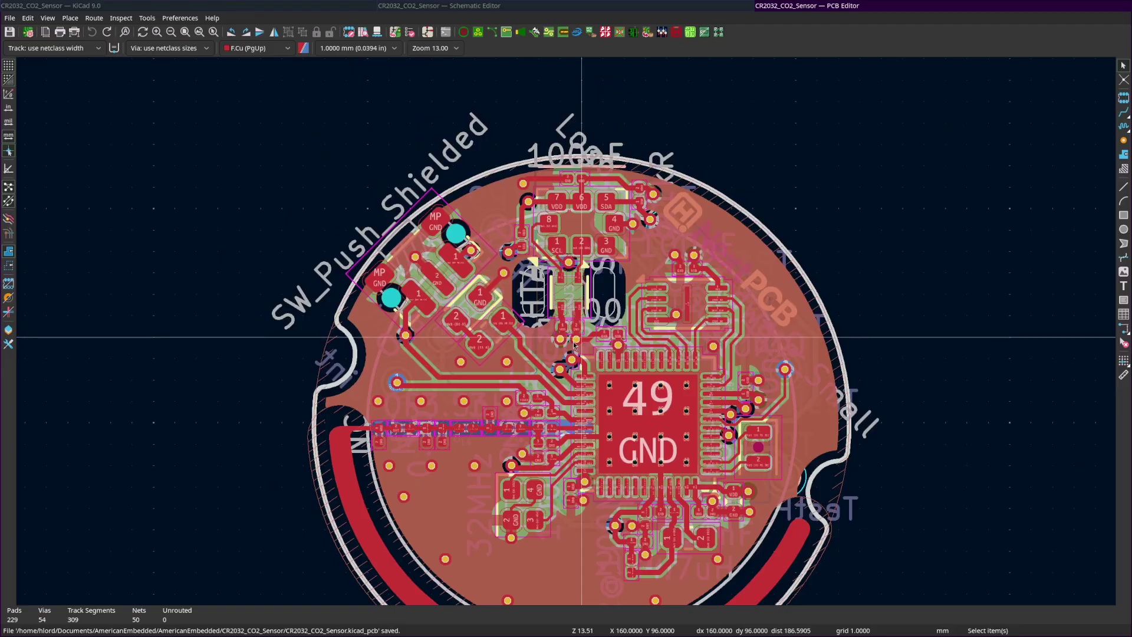
scroll(572, 344, "up", 2)
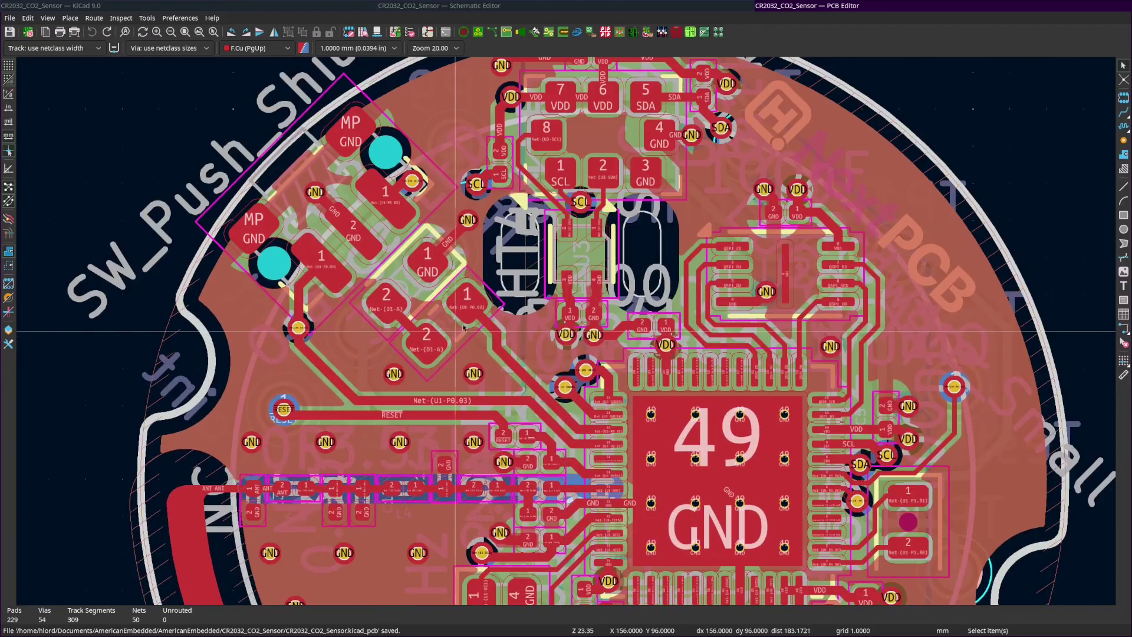
scroll(611, 332, "down", 3)
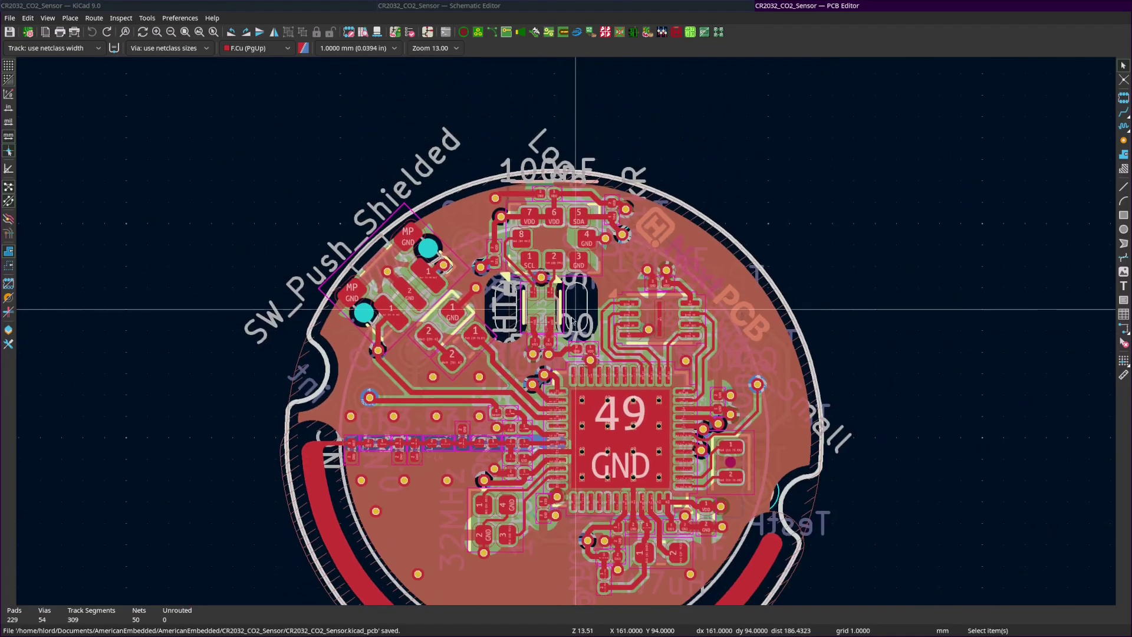
scroll(566, 334, "up", 5)
- Open the 3D Viewer and inspect the CO2 sensor, U3's pads and the board slots on both sides of them
key("alt+3")
scroll(550, 334, "up", 4)
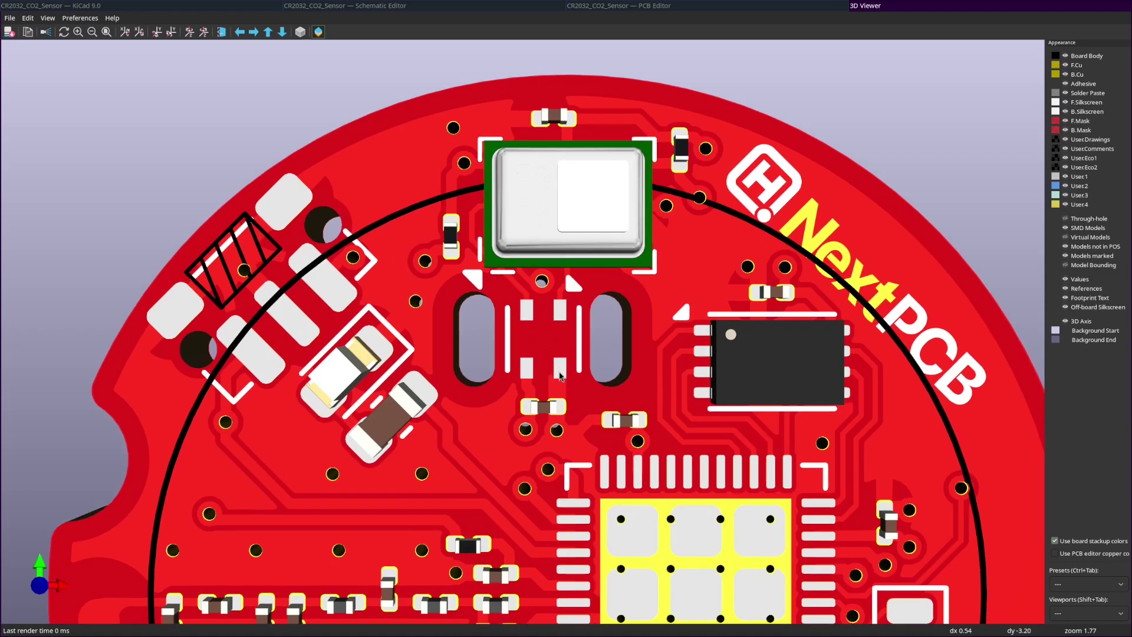
scroll(560, 354, "up", 1)
left_click_drag(565, 424, 514, 316)
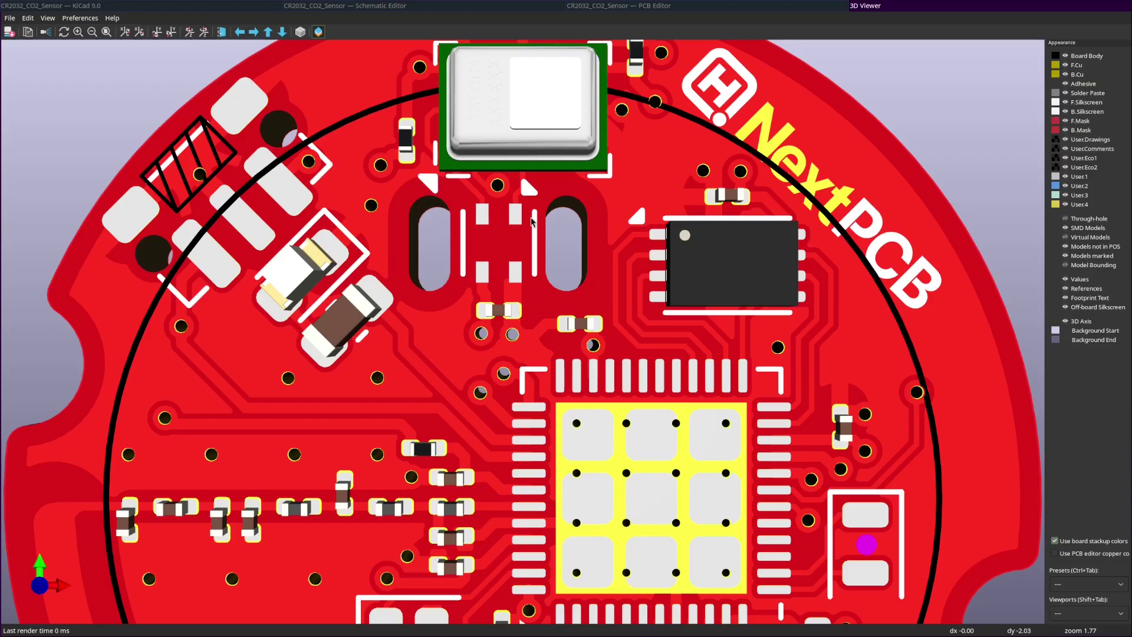
left_click_drag(541, 260, 543, 312)
scroll(517, 346, "down", 5)
left_click_drag(555, 366, 438, 193)
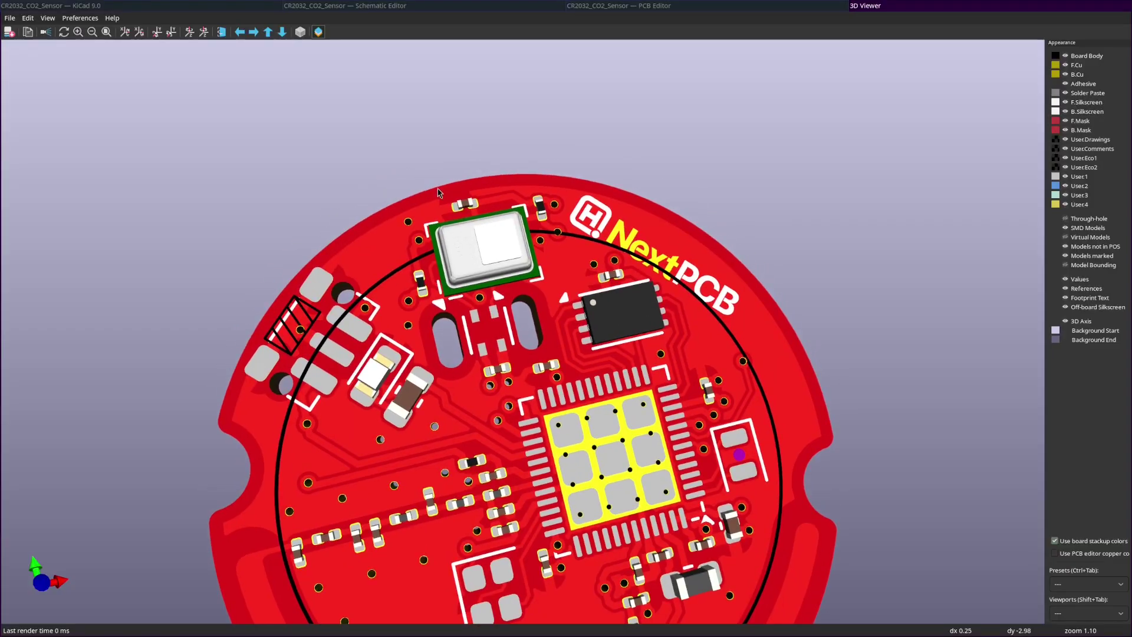
- Hide the User.Drawings layer in the 3D view and examine the board around the NextPCB logo
left_click_drag(607, 306, 603, 335)
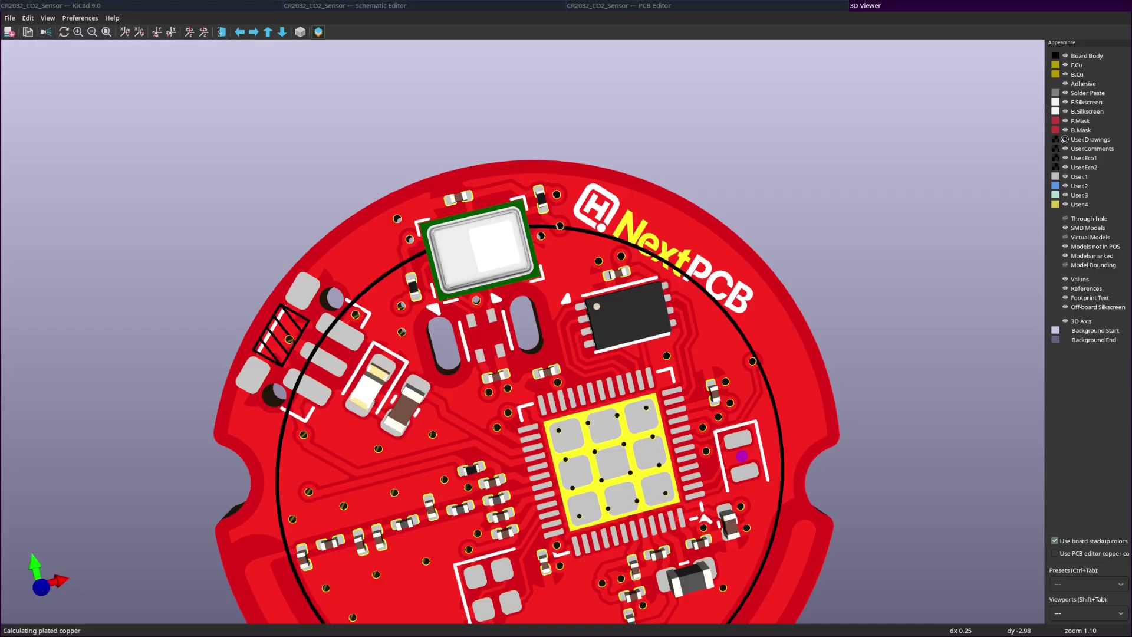
left_click_drag(707, 348, 465, 391)
scroll(647, 352, "up", 10)
scroll(463, 391, "down", 7)
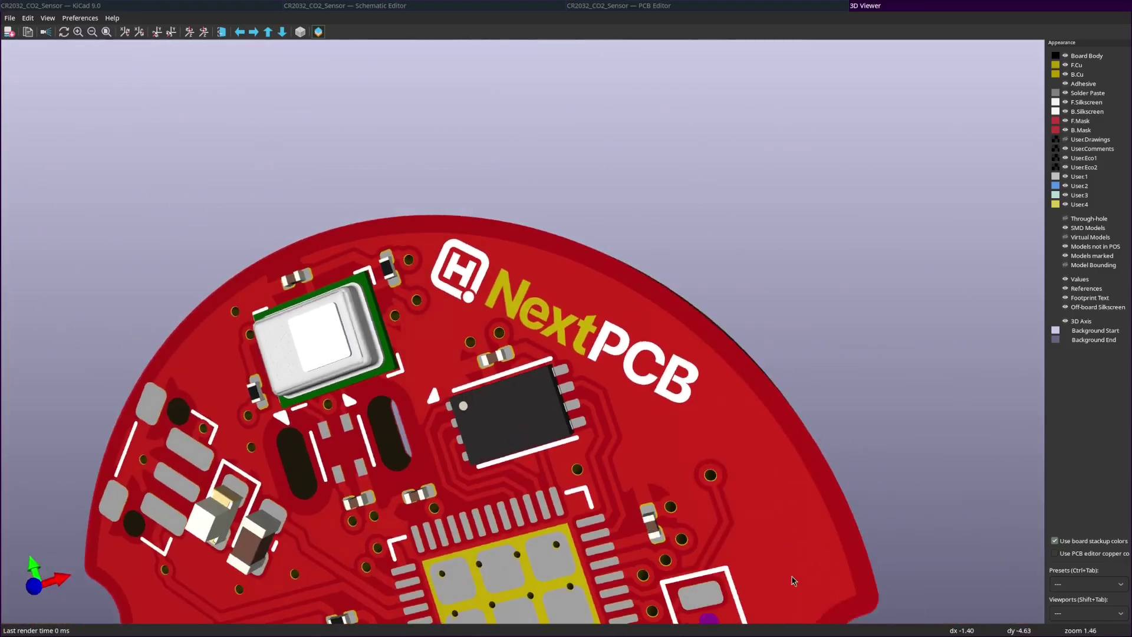
- Examine the full front of the 3D board from several angles, including the button pads and antenna, and close the 3D Viewer
left_click_drag(513, 455, 737, 293)
scroll(566, 484, "down", 5)
left_click_drag(577, 407, 510, 460)
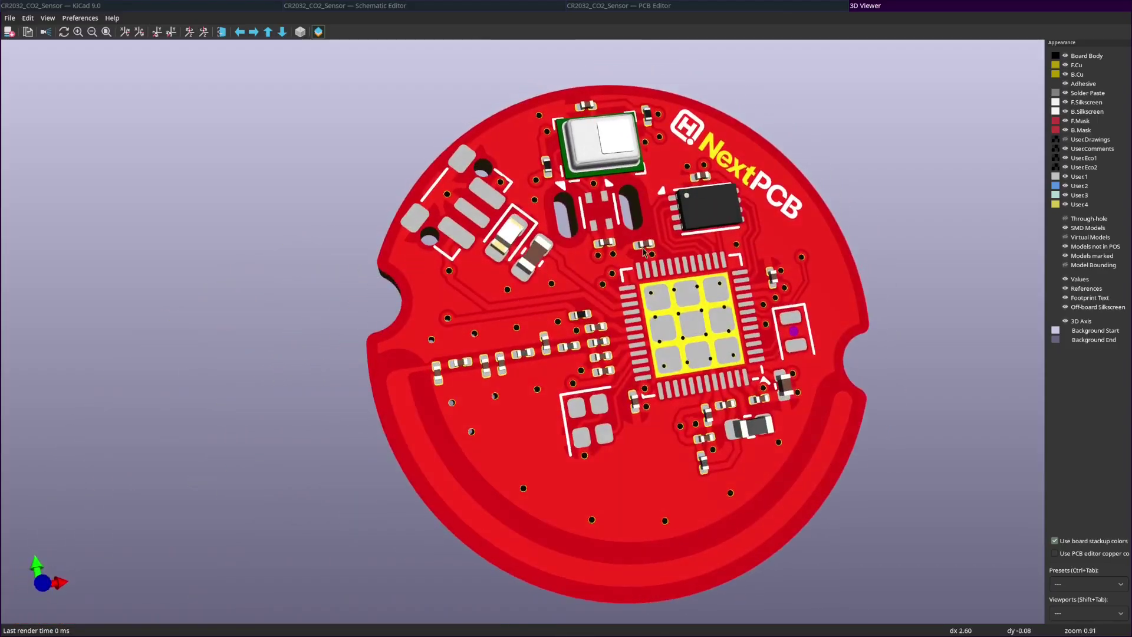
left_click_drag(566, 297, 501, 387)
scroll(590, 461, "up", 6)
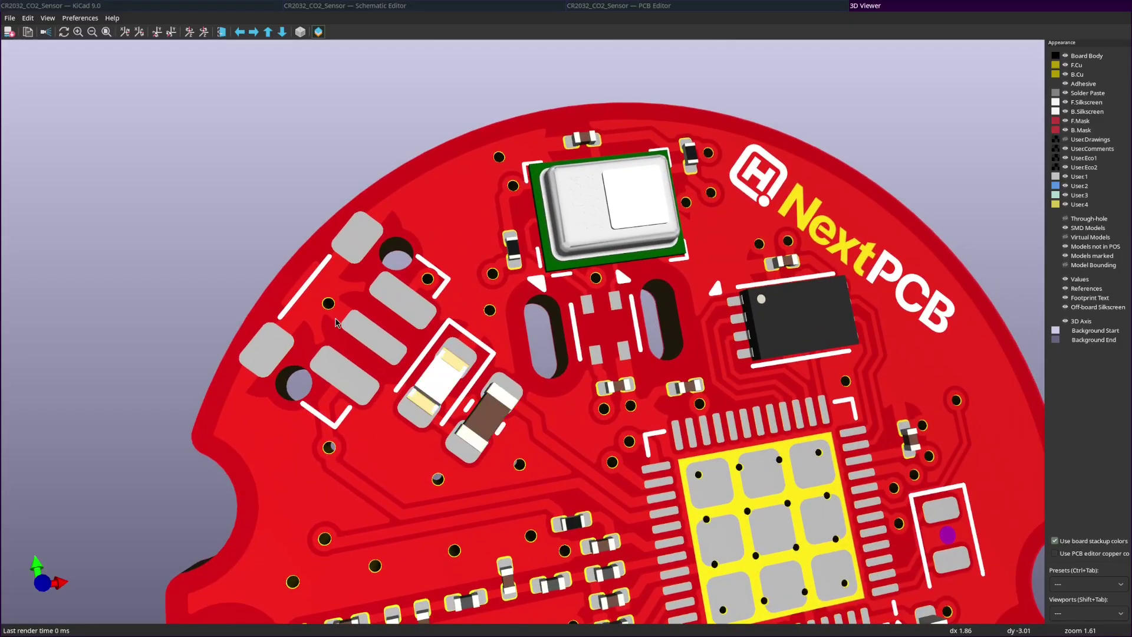
scroll(734, 289, "down", 4)
left_click_drag(734, 254, 546, 87)
left_click_drag(294, 259, 486, 328)
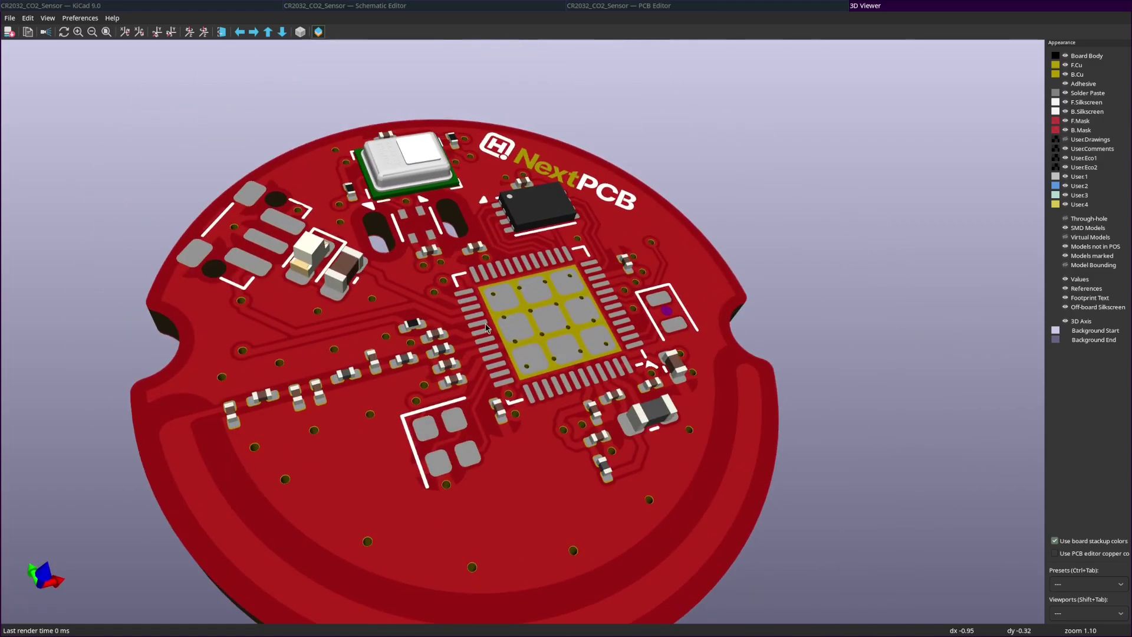
key("super+shift+q")
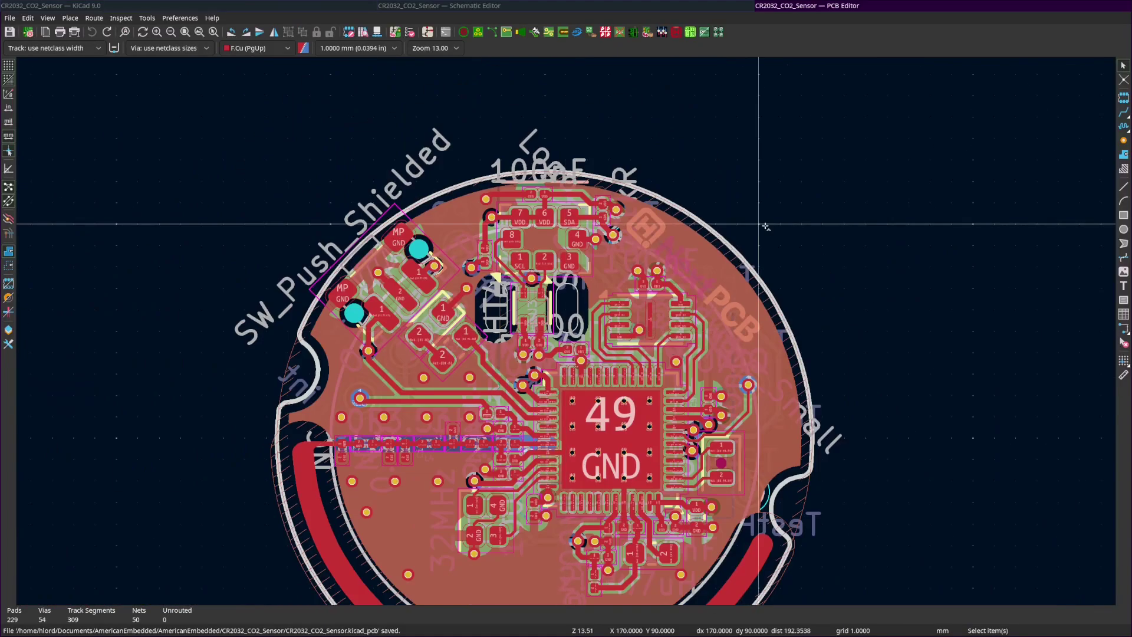
- Switch to the Schematic Editor and look over the complete schematic sheet
left_click(696, 5)
scroll(550, 285, "down", 5)
scroll(743, 238, "up", 4)
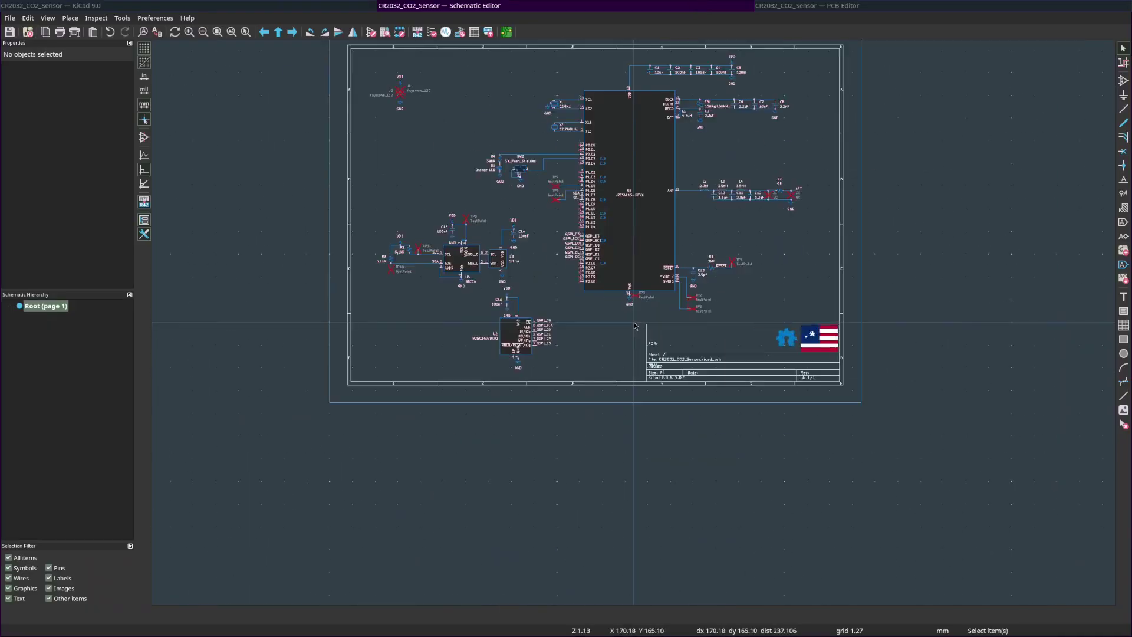
scroll(743, 239, "up", 2)
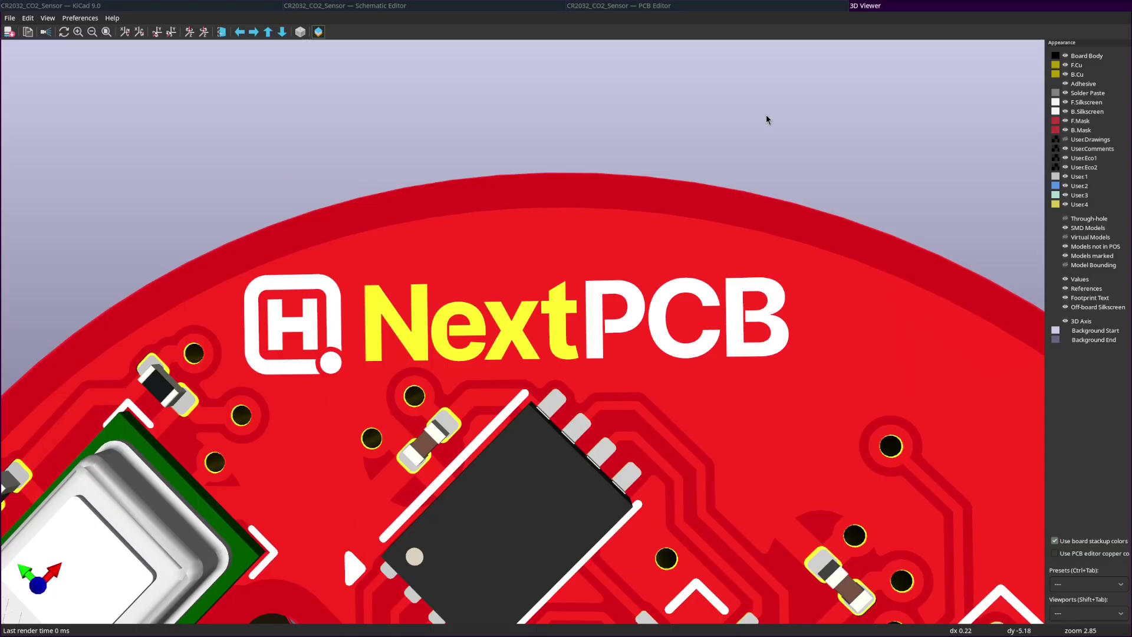